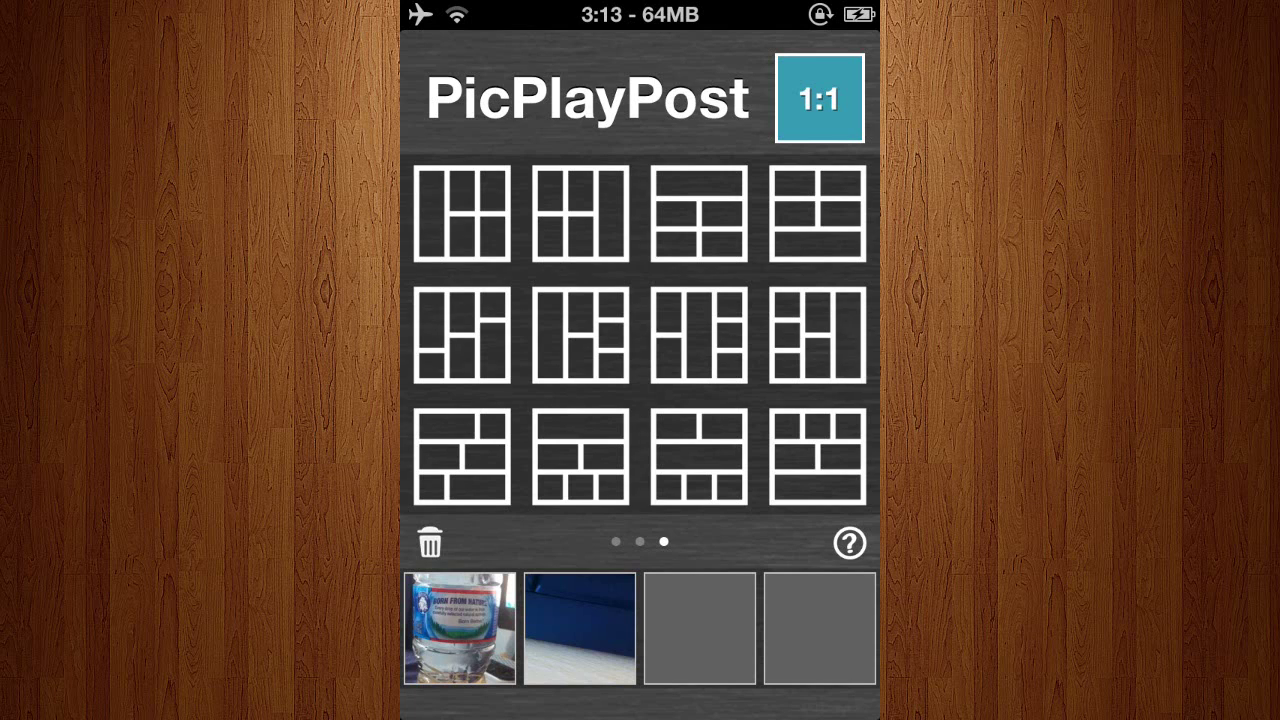
# Try the 4:3 and 3:4 ratios, return to square 1:1, and show the first layout page
pyautogui.click(819, 98)
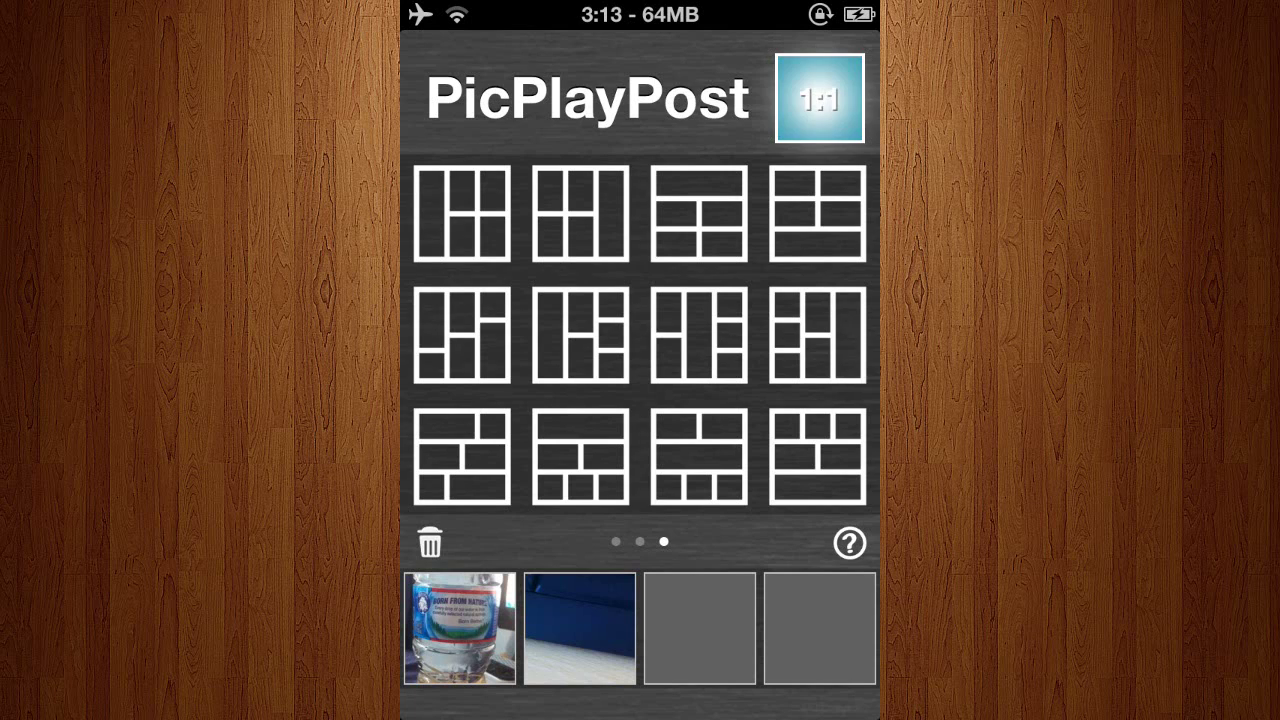
pyautogui.click(658, 296)
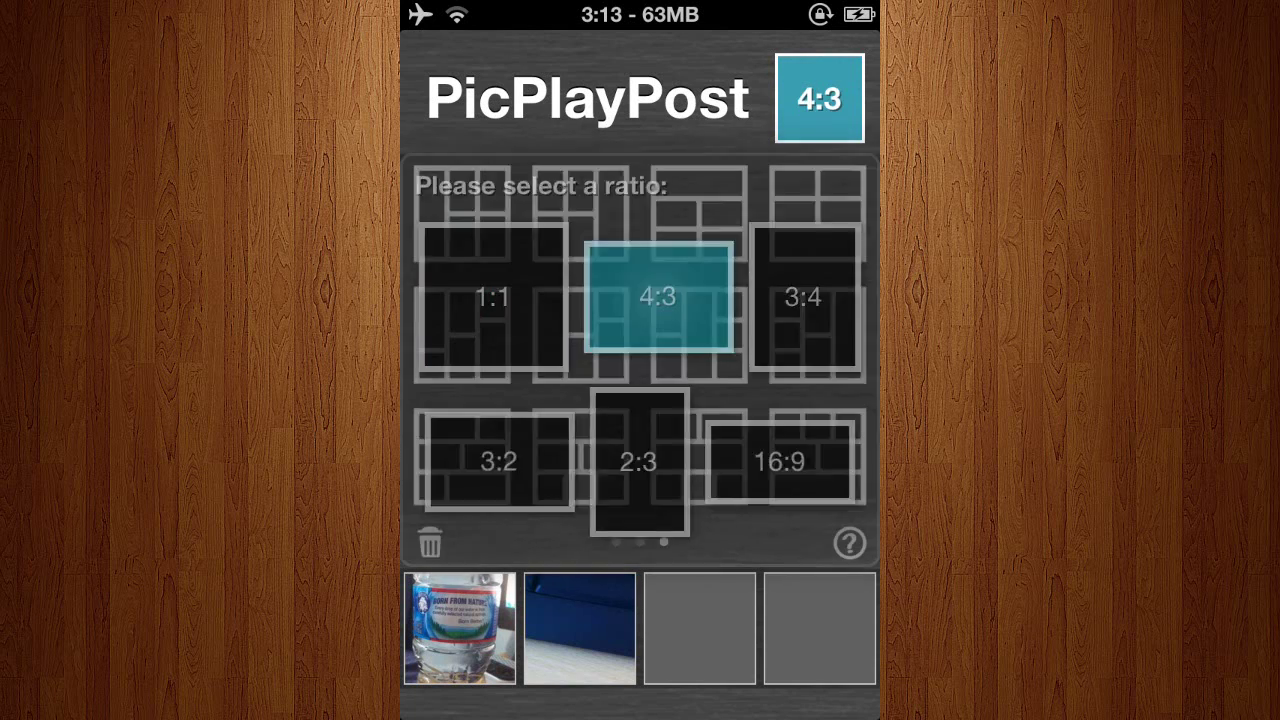
pyautogui.click(819, 98)
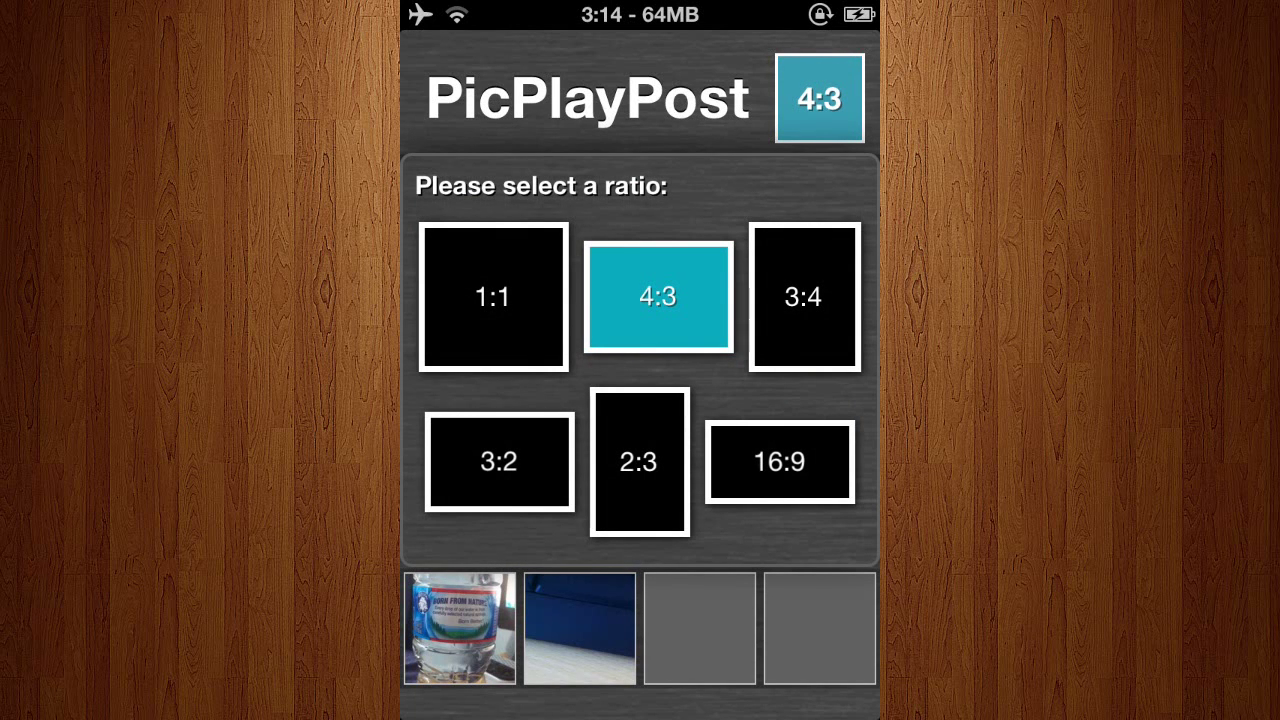
pyautogui.click(804, 296)
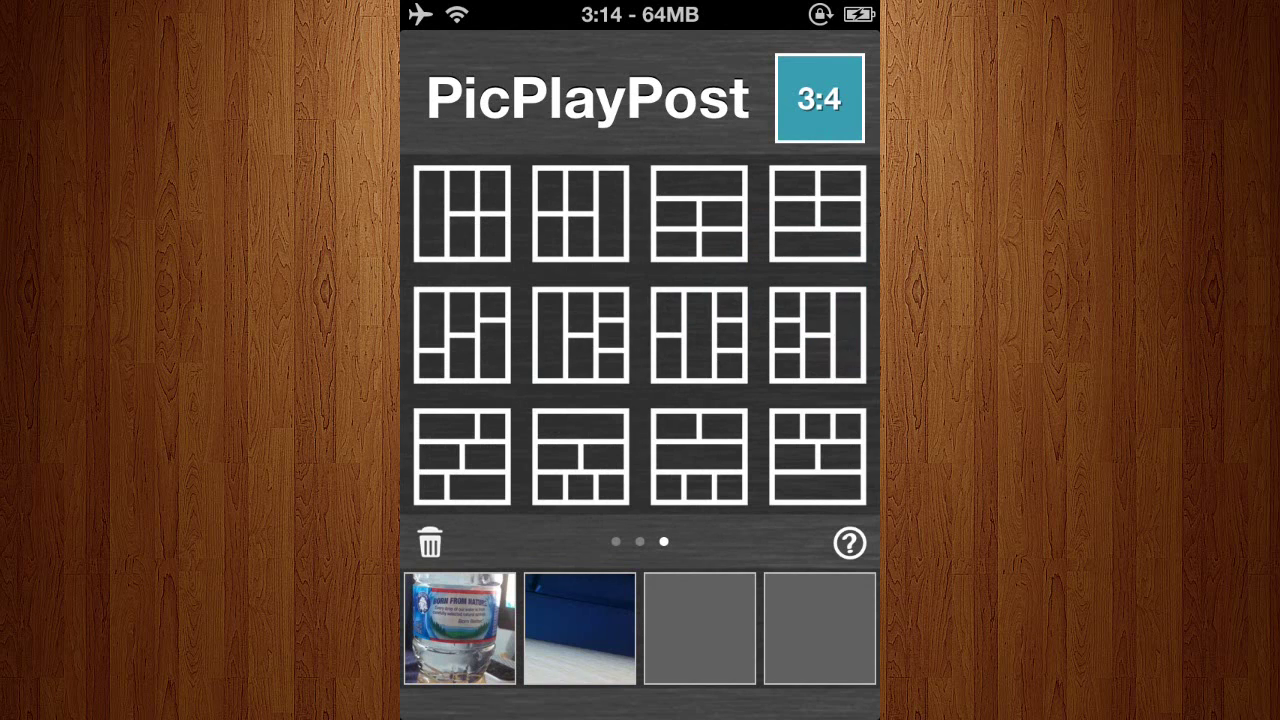
pyautogui.click(819, 98)
pyautogui.click(495, 297)
pyautogui.moveTo(480, 335); pyautogui.dragTo(800, 335)
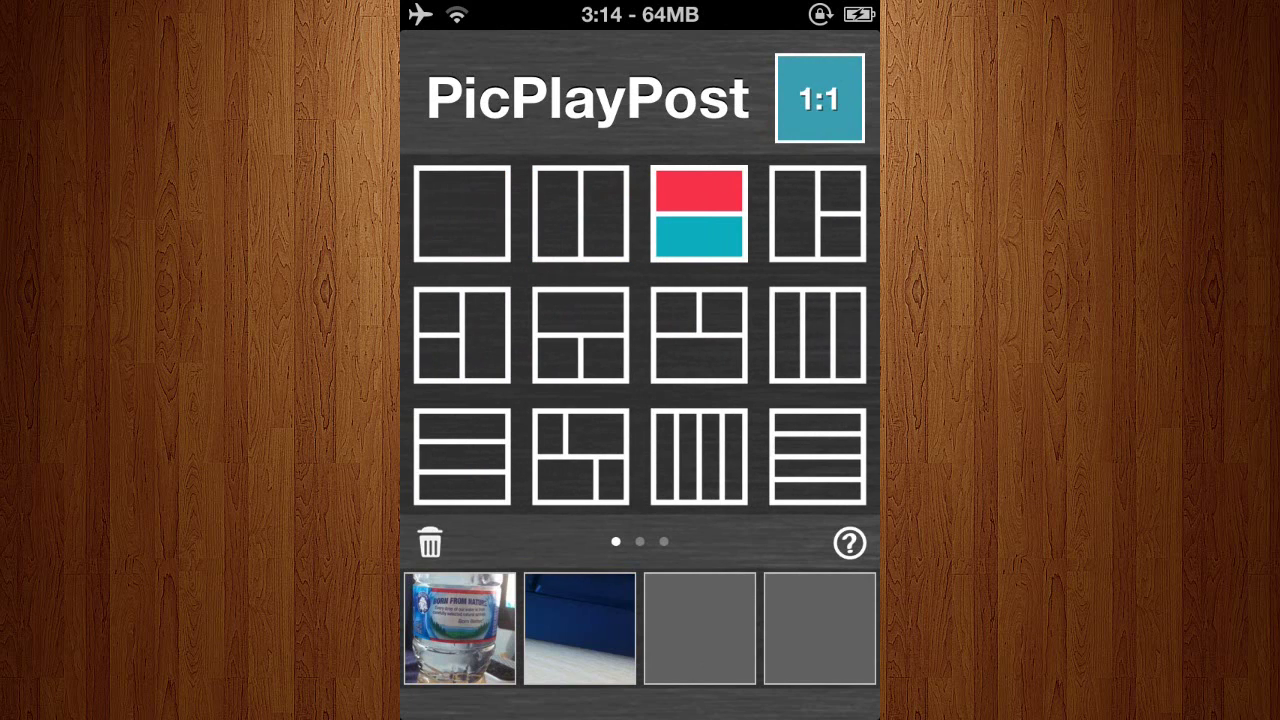
# Pick the wide-top, two-bottom layout and position and zoom the bottle clip in the top cell
pyautogui.click(580, 335)
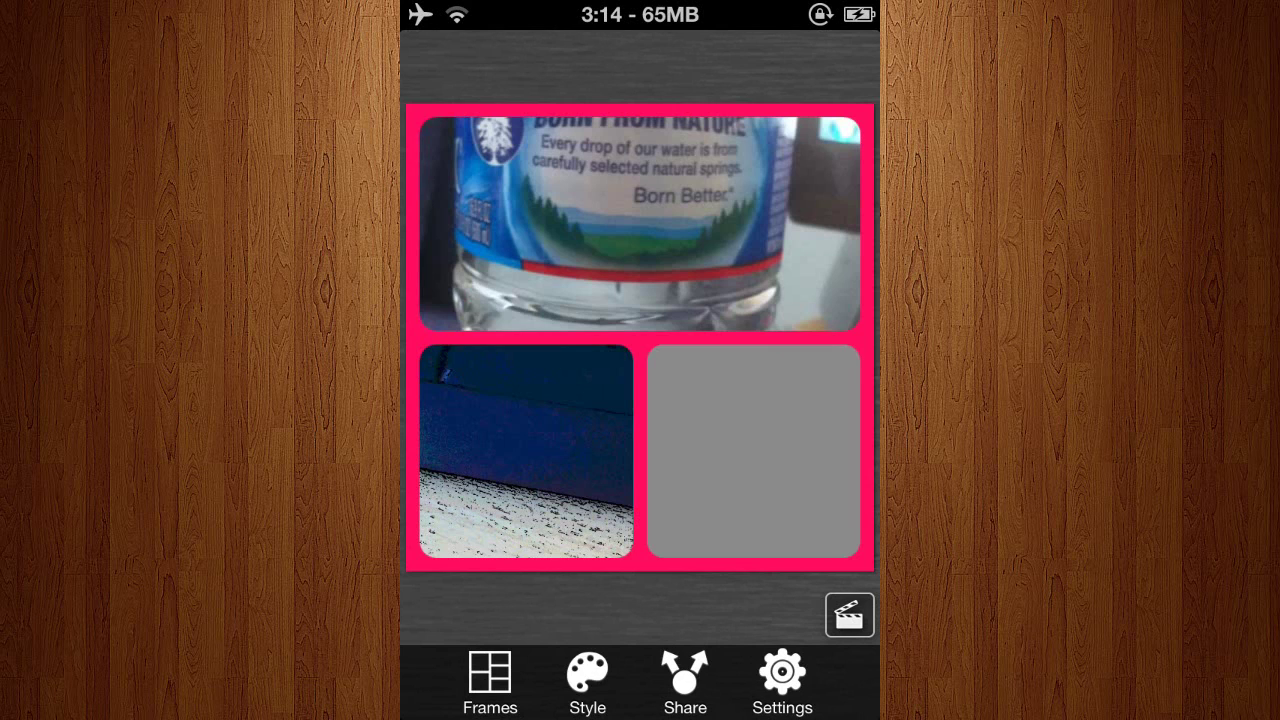
pyautogui.moveTo(640, 200); pyautogui.dragTo(640, 470)
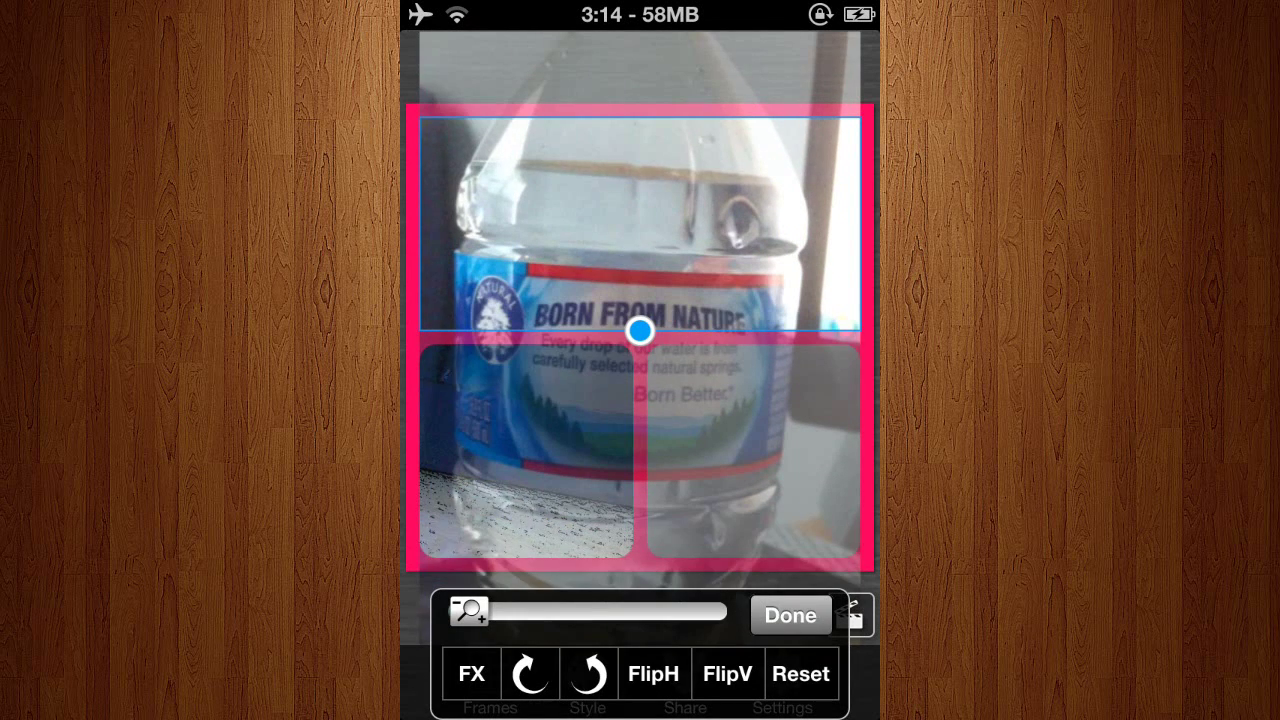
pyautogui.moveTo(640, 400)
pyautogui.mouseDown()
pyautogui.moveTo(640, 295)
pyautogui.moveTo(640, 335)
pyautogui.mouseUp()
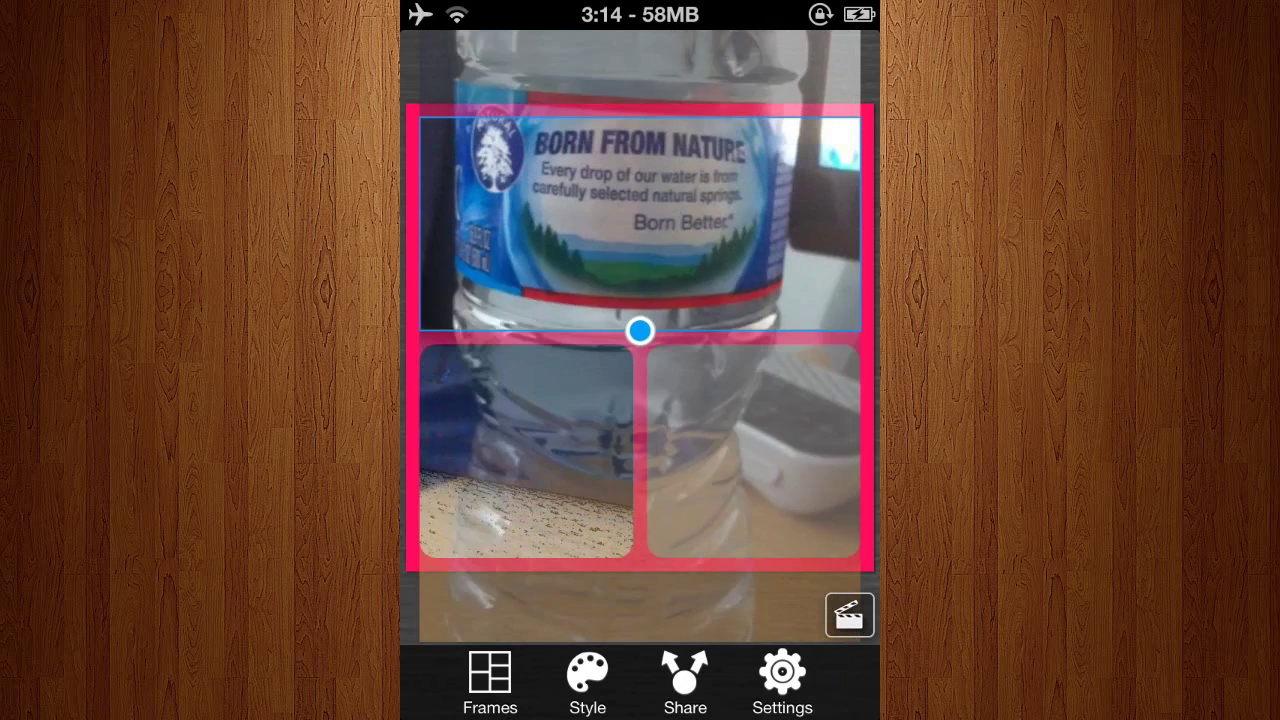
pyautogui.moveTo(640, 230)
pyautogui.mouseDown()
pyautogui.moveTo(640, 205)
pyautogui.moveTo(640, 220)
pyautogui.mouseUp()
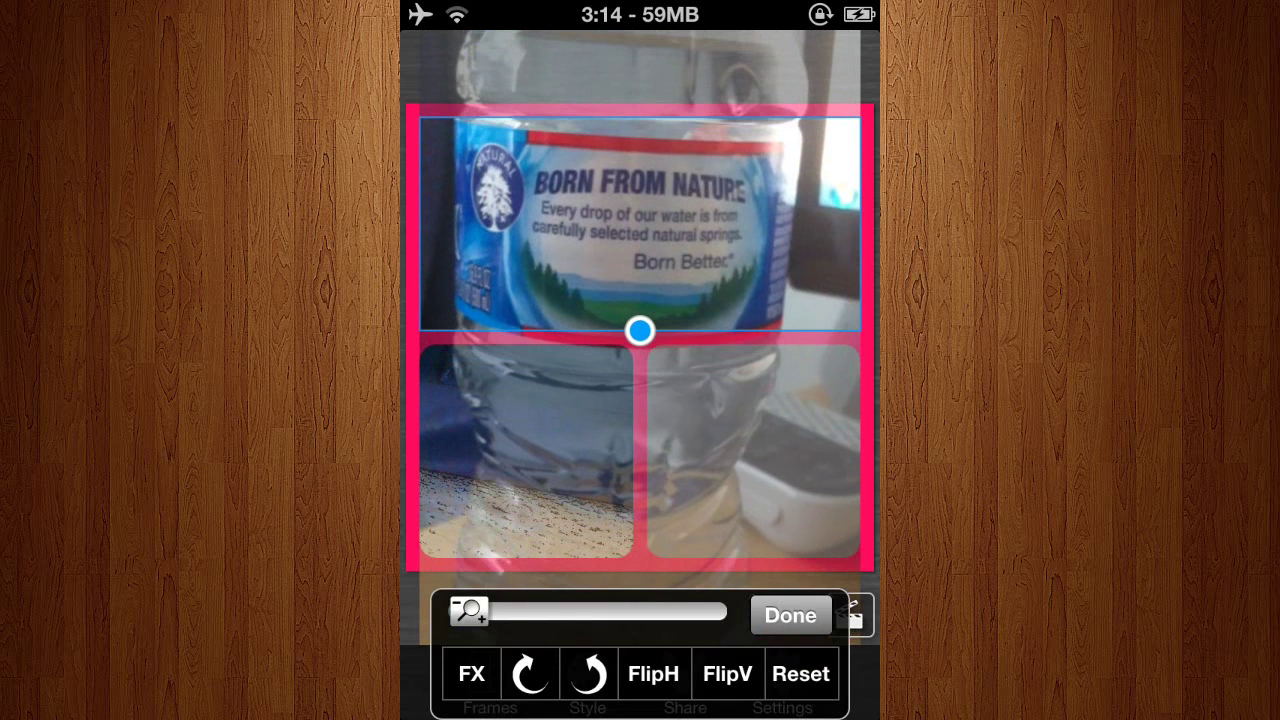
pyautogui.moveTo(468, 610)
pyautogui.mouseDown()
pyautogui.moveTo(586, 610)
pyautogui.moveTo(468, 610)
pyautogui.mouseUp()
# Rotate the bottle clip a quarter turn, turn it back upright, then mirror it horizontally
pyautogui.click(530, 673)
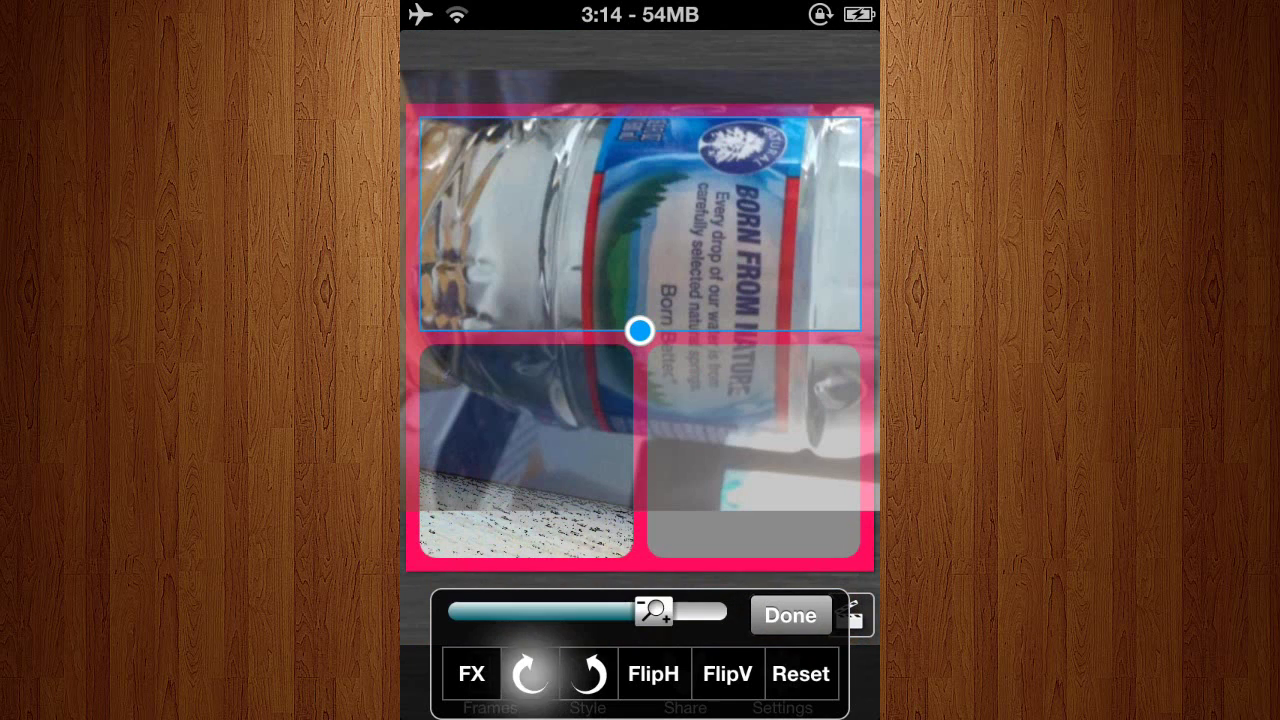
pyautogui.click(588, 673)
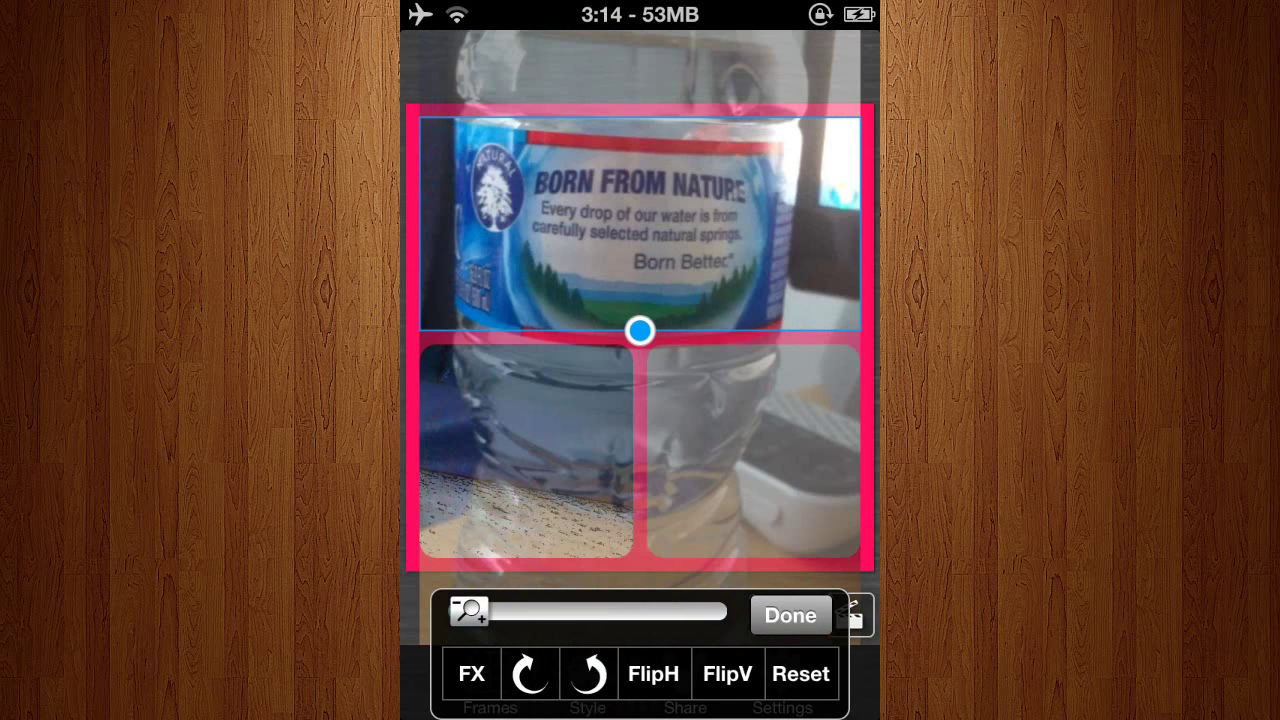
pyautogui.click(653, 673)
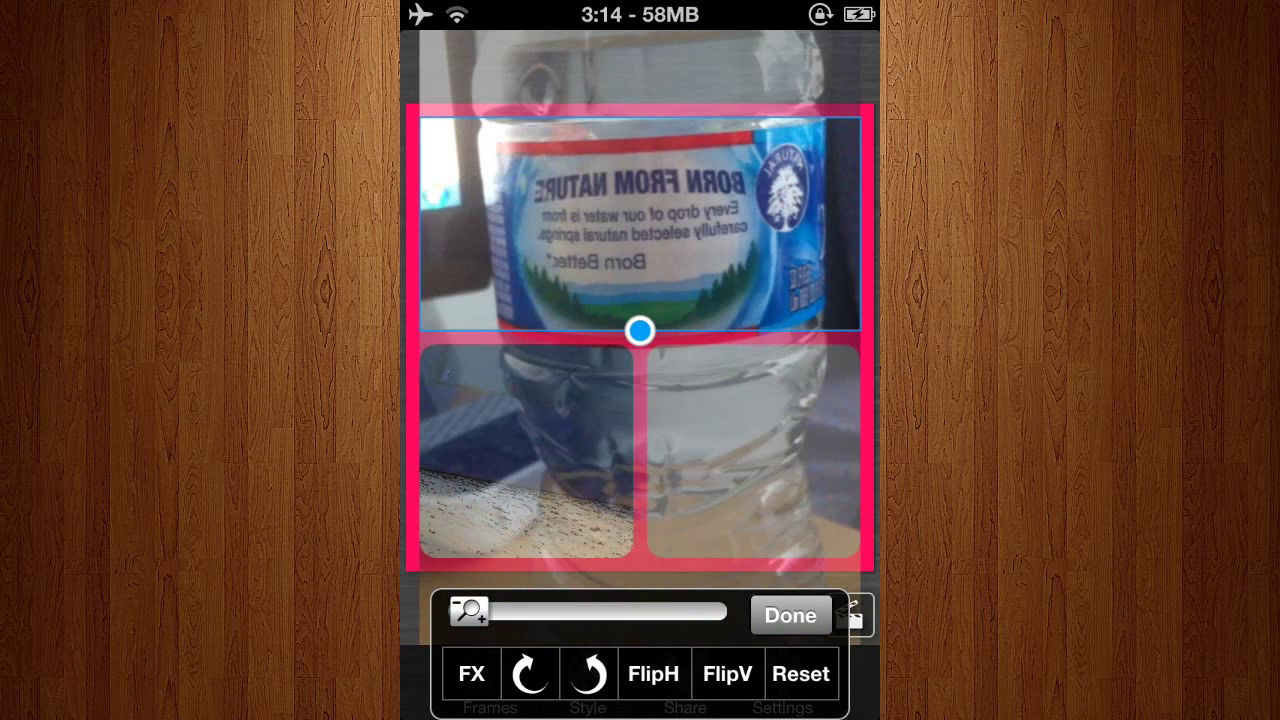
# Preview the Vivid filter on the bottle clip, dismiss it unapplied, and finish the top cell
pyautogui.click(471, 673)
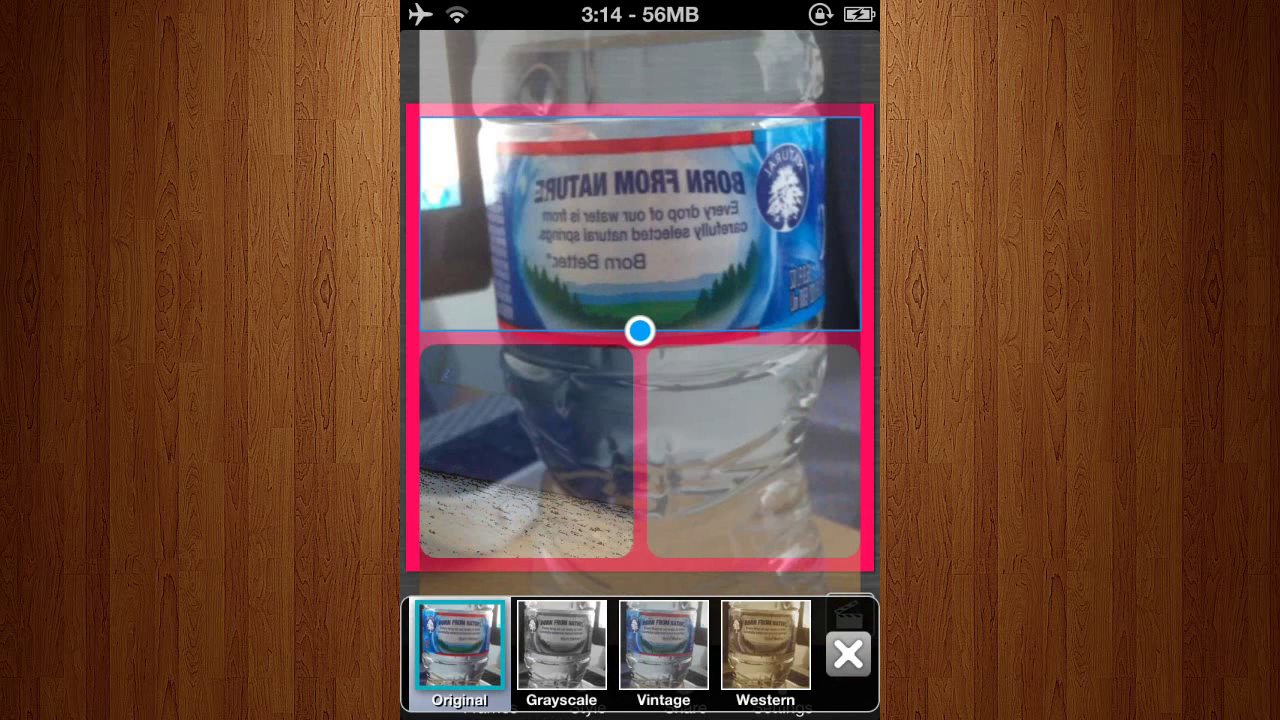
pyautogui.hscroll(5, 614, 650)
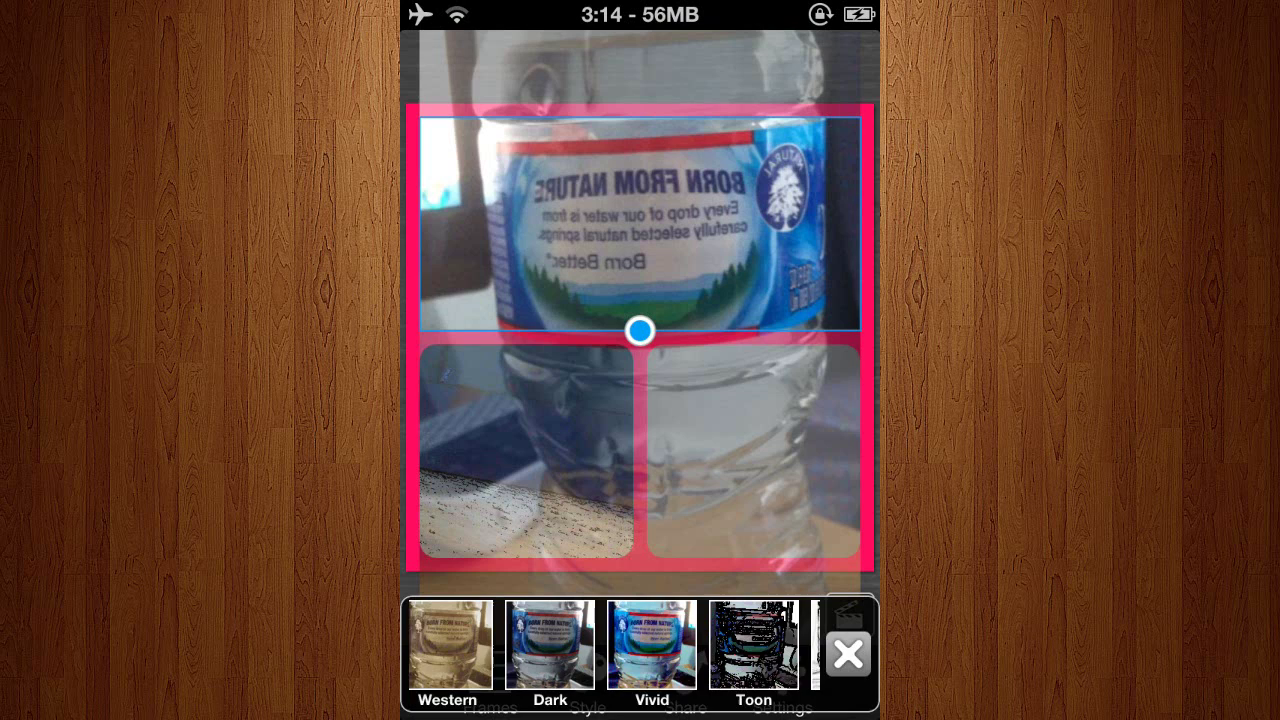
pyautogui.click(697, 645)
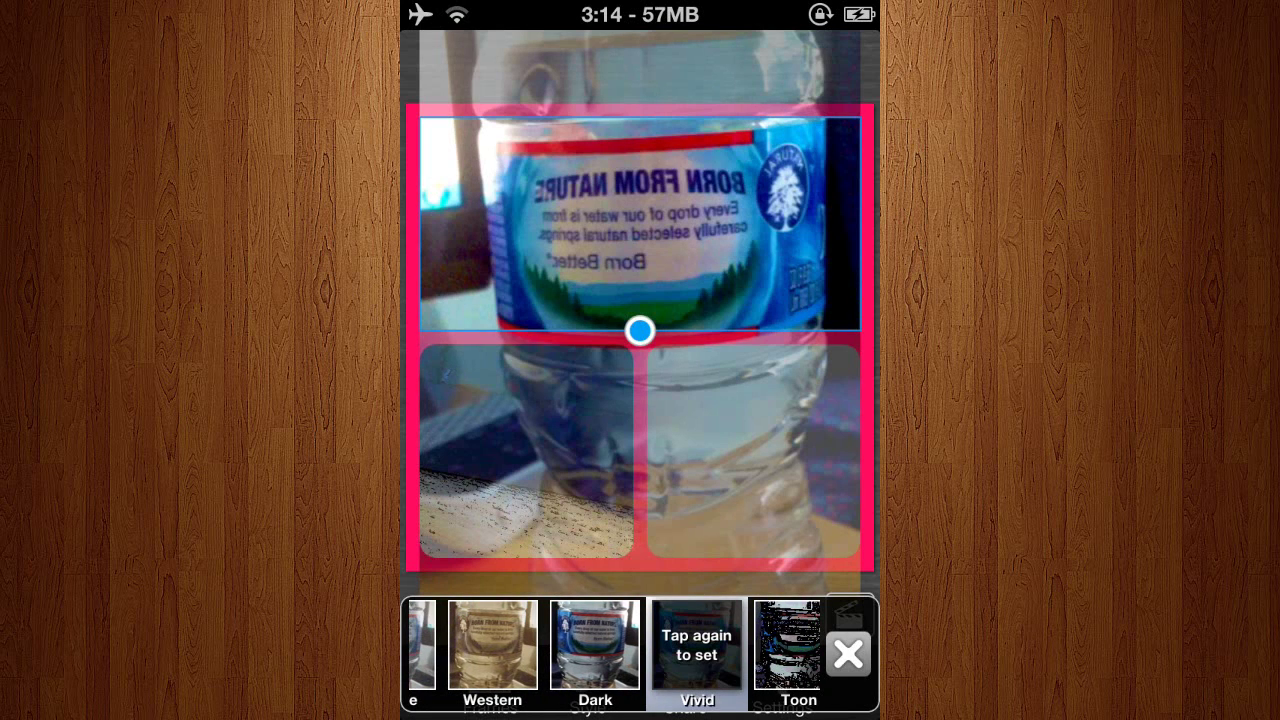
pyautogui.click(848, 654)
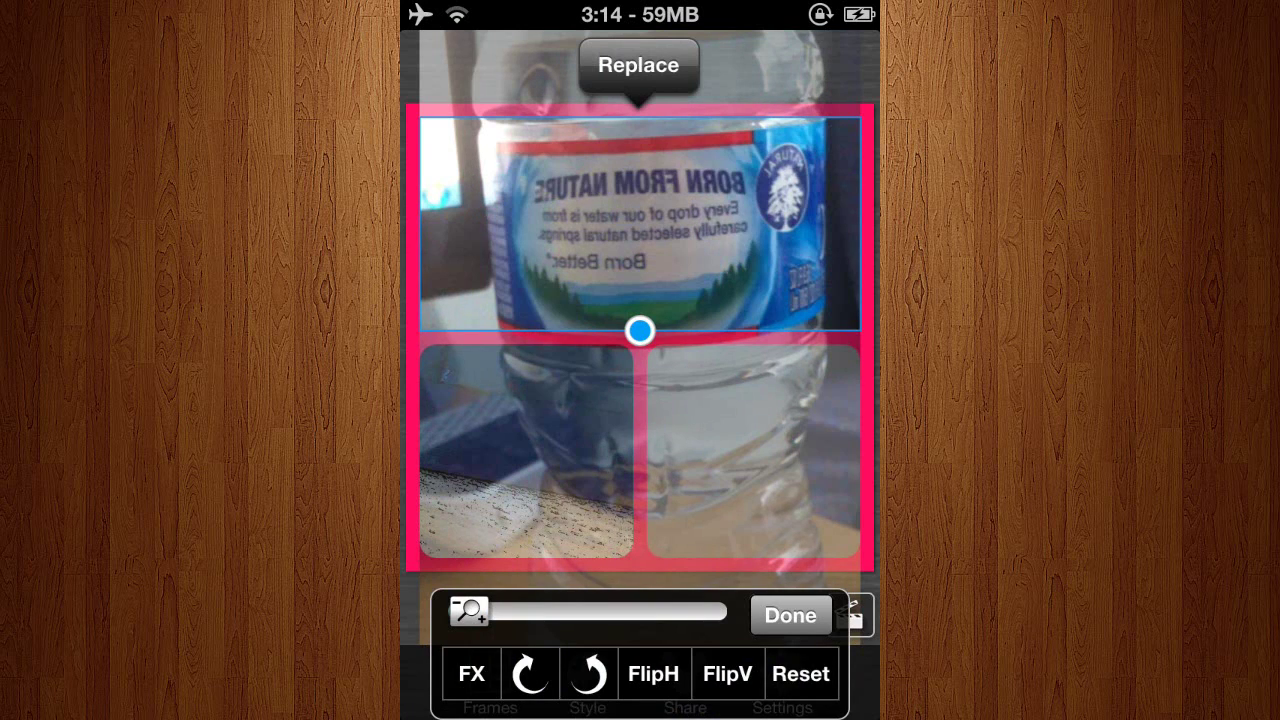
pyautogui.click(790, 615)
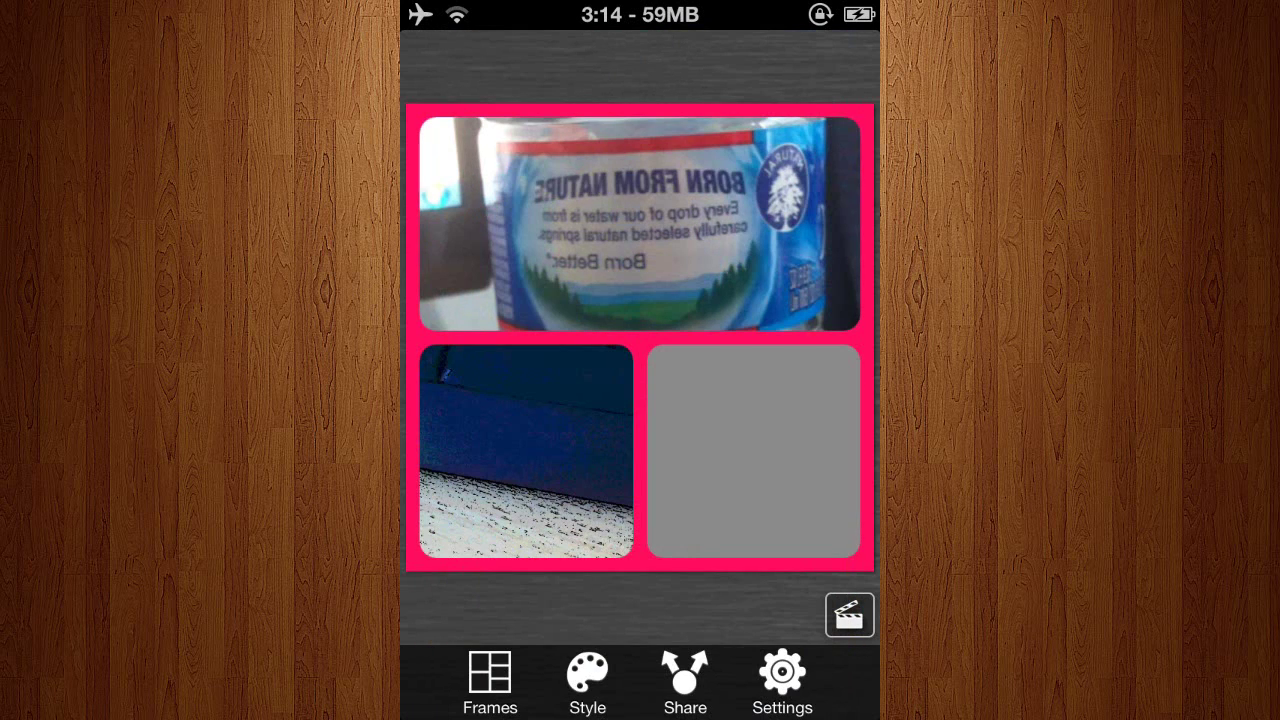
# Shift the bottom-left keyboard clip to show the keys, then browse Camera Roll videos for the bottom-right cell
pyautogui.click(526, 450)
pyautogui.moveTo(526, 440); pyautogui.dragTo(526, 525)
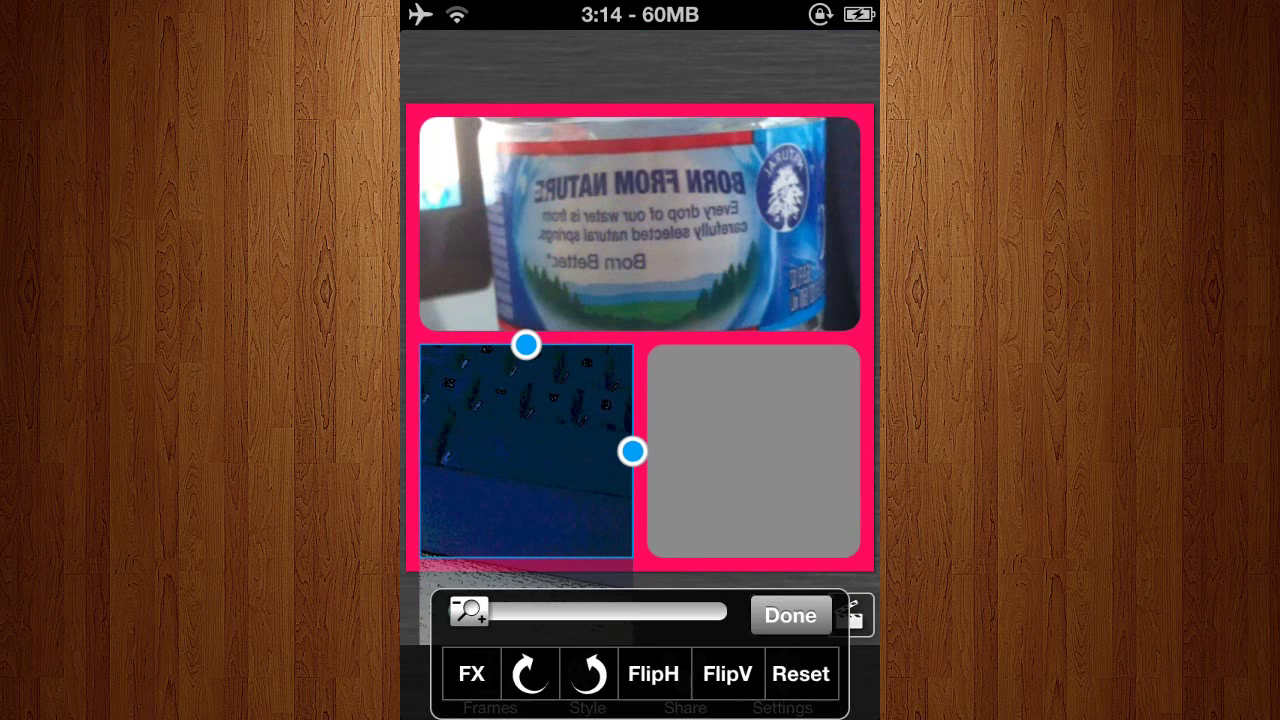
pyautogui.click(753, 451)
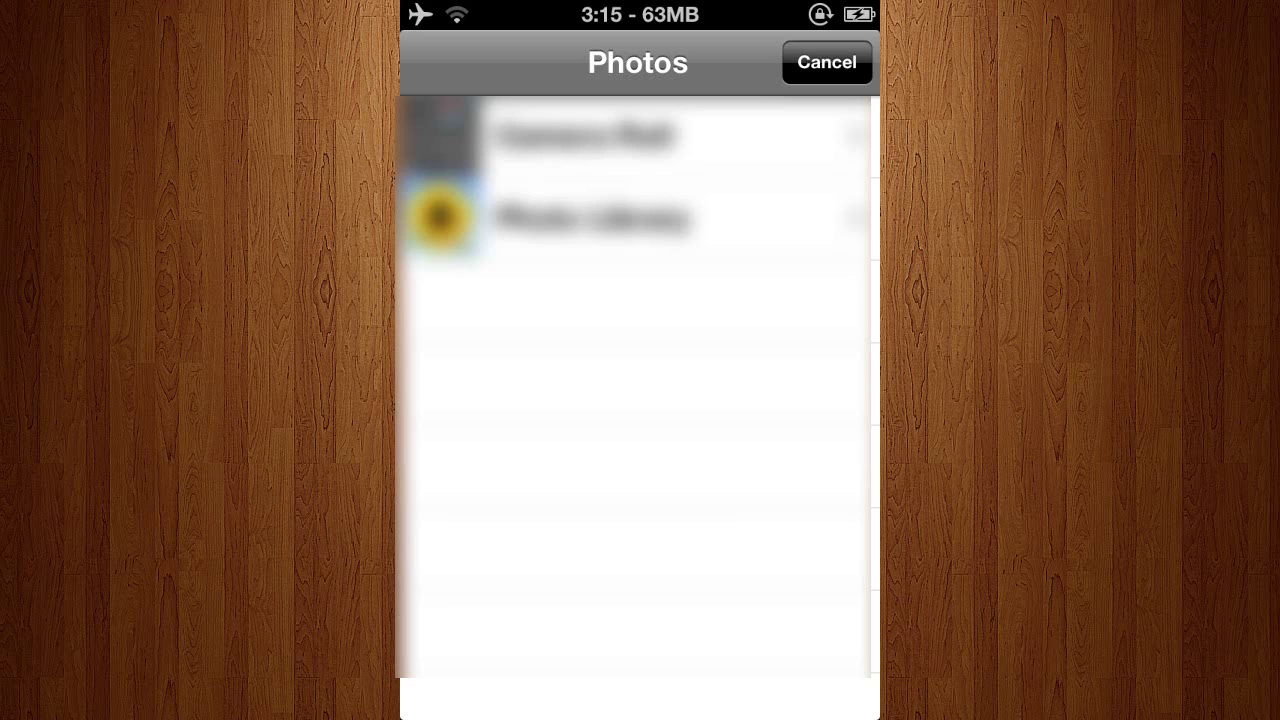
pyautogui.click(585, 135)
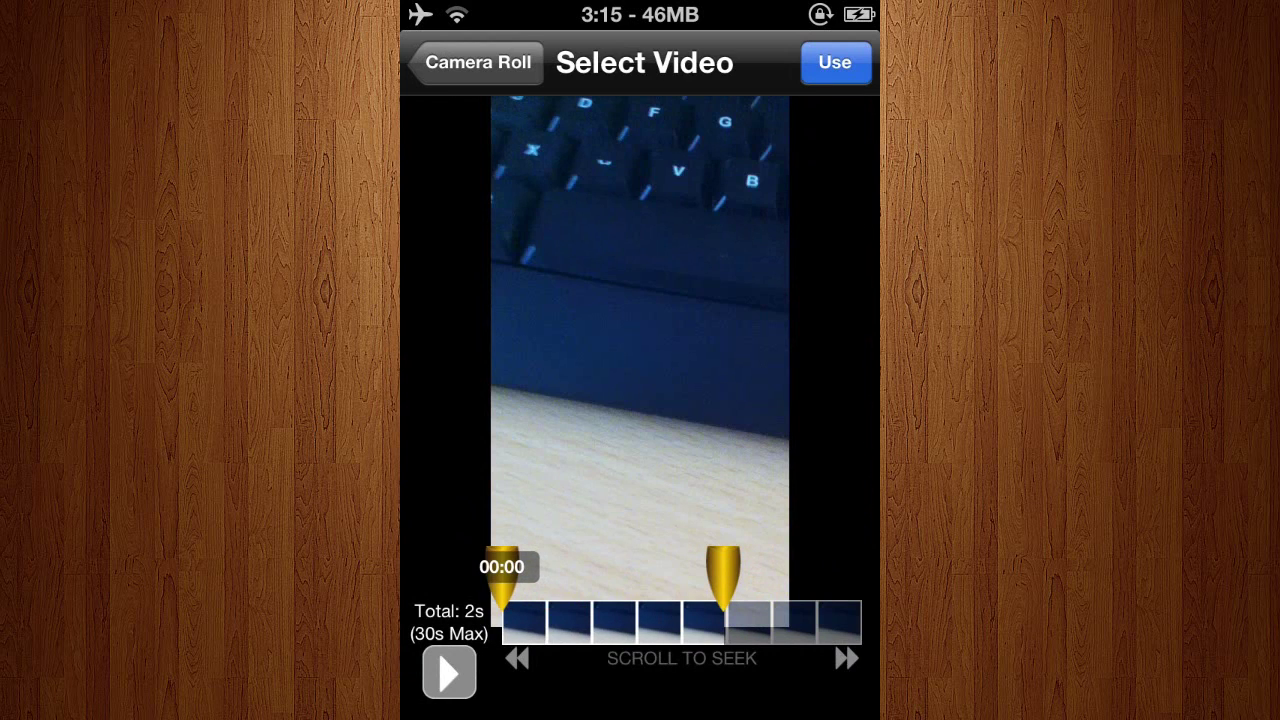
# Trim the keyboard-and-desk video and place it in the bottom-right cell
pyautogui.moveTo(722, 575); pyautogui.dragTo(597, 575)
pyautogui.click(834, 62)
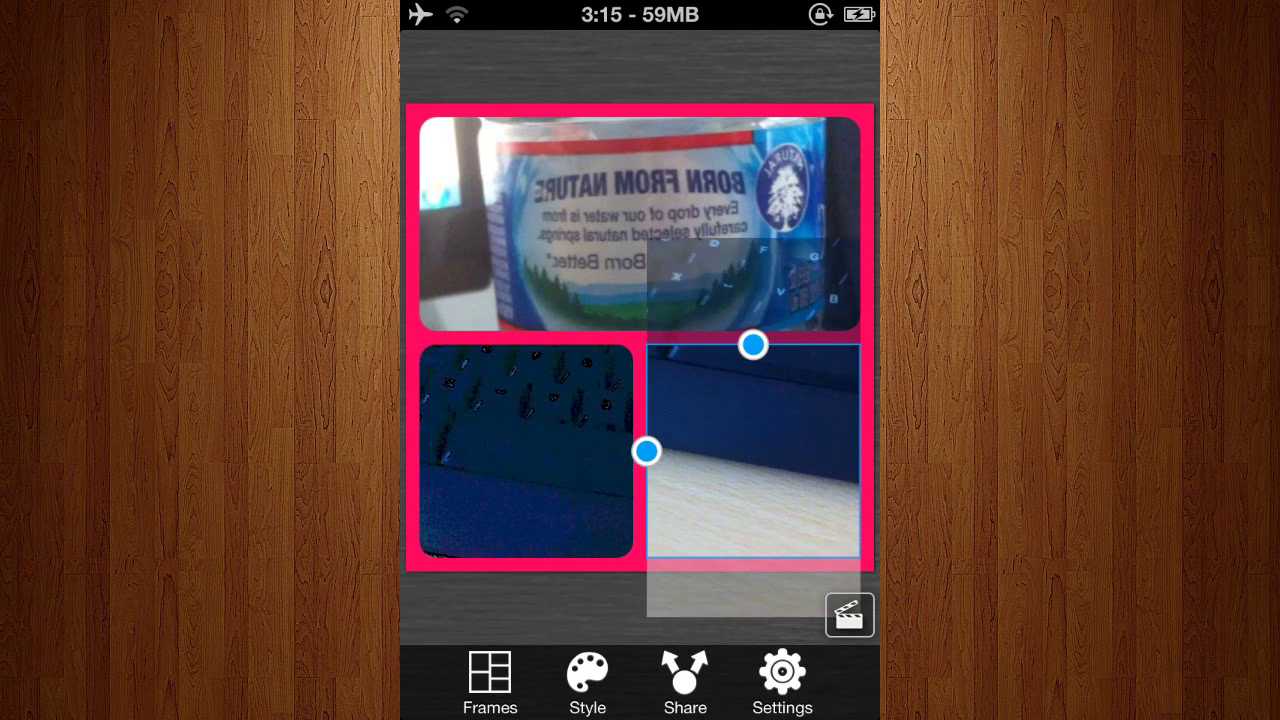
pyautogui.click(790, 615)
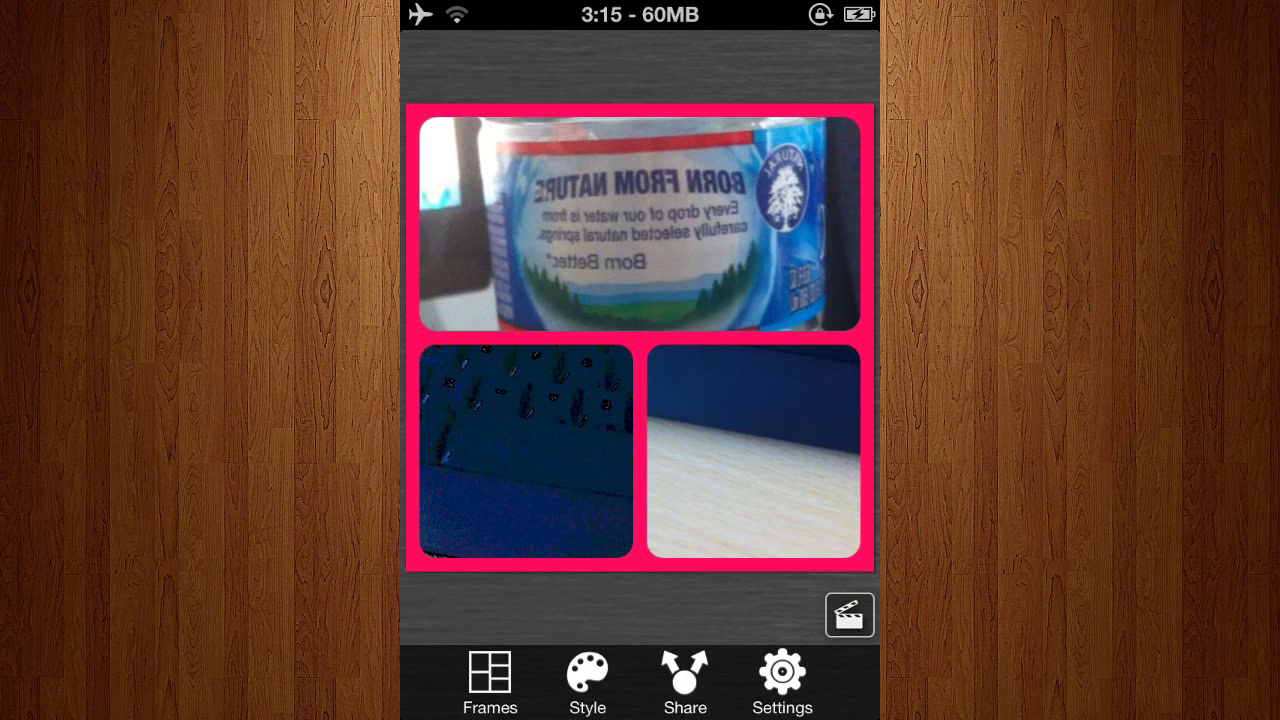
pyautogui.click(849, 615)
pyautogui.click(634, 563)
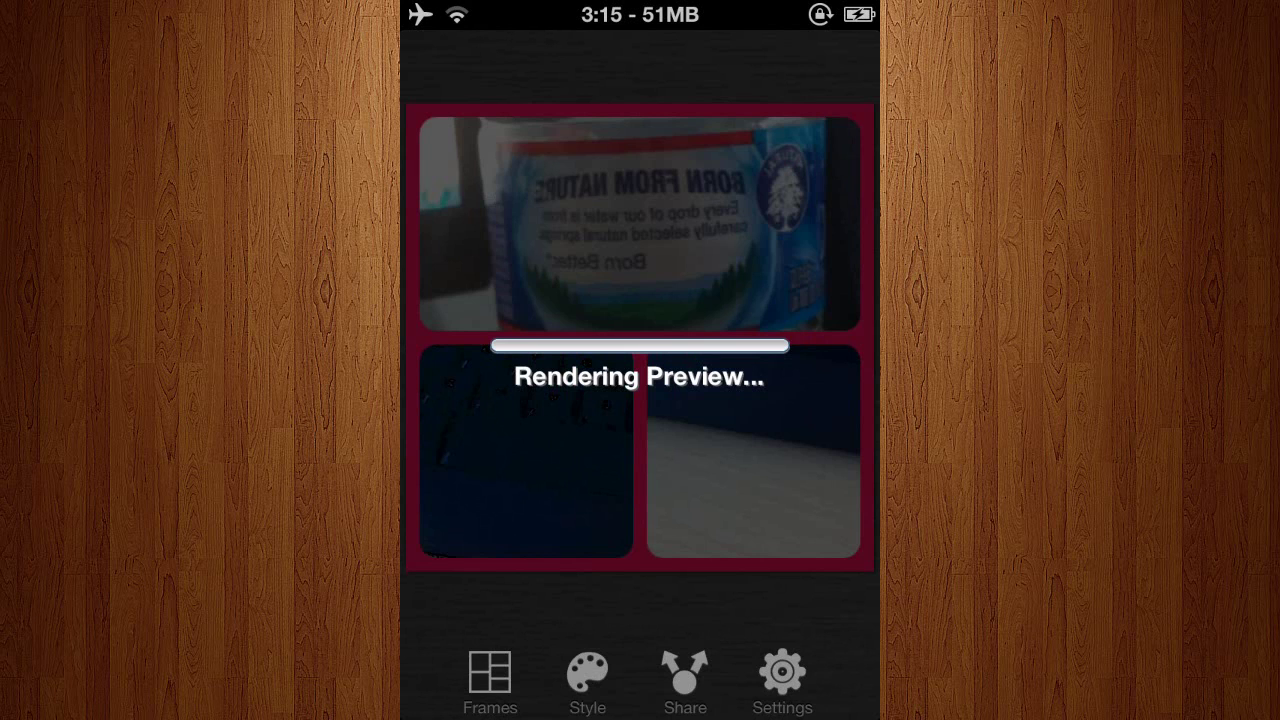
pyautogui.click(639, 338)
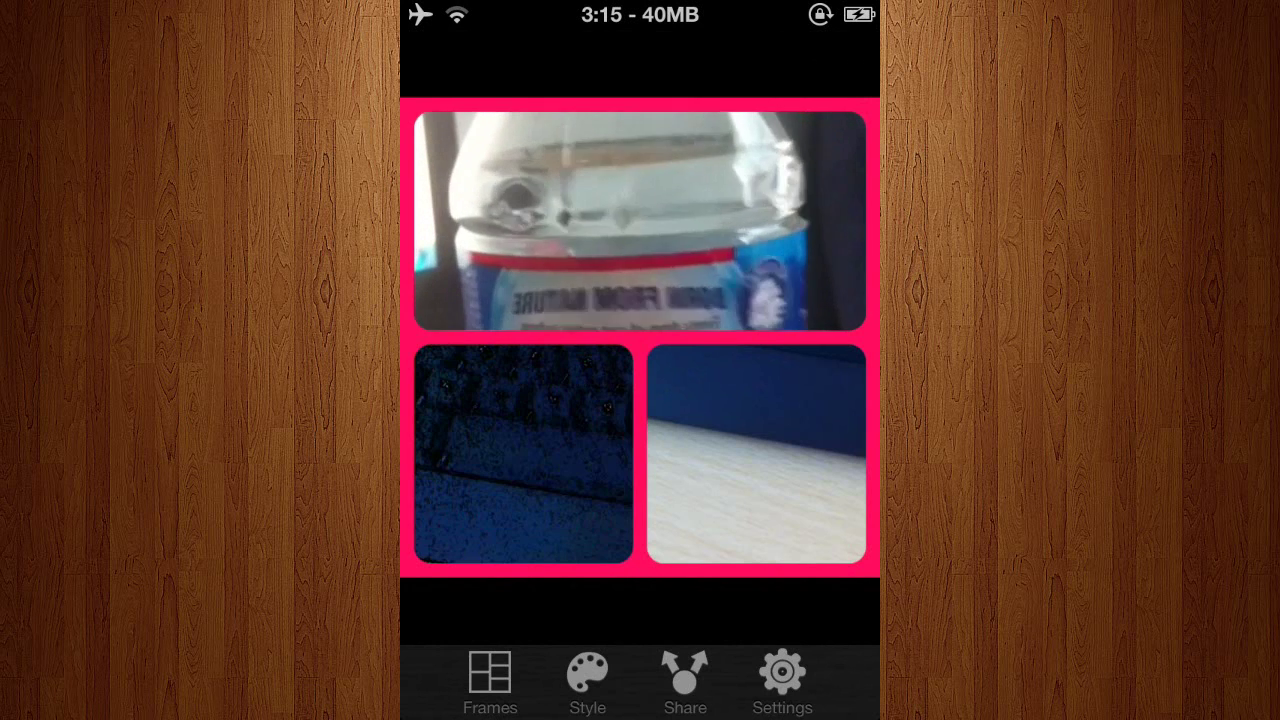
pyautogui.press('XF86AudioRaiseVolume')
pyautogui.press('XF86AudioRaiseVolume')
pyautogui.press('XF86AudioRaiseVolume')
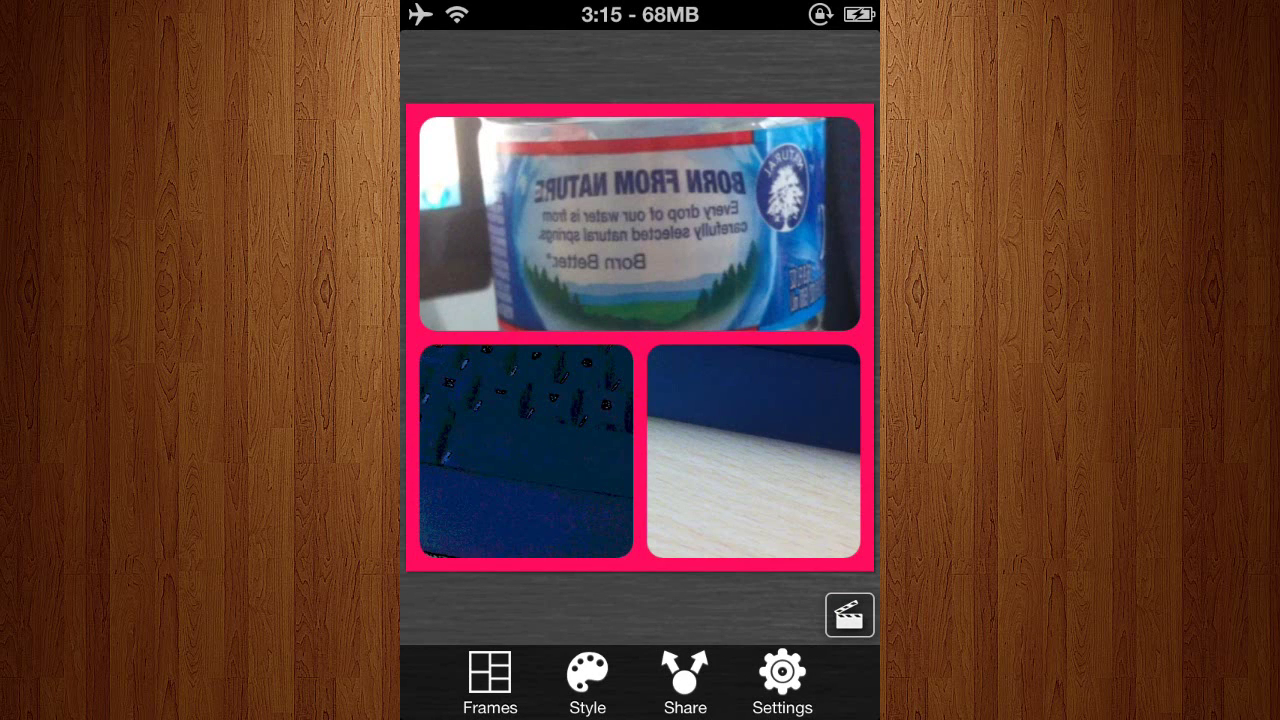
# Turn off 'Play videos sequentially' in Video Setup and render a fresh collage preview
pyautogui.click(849, 615)
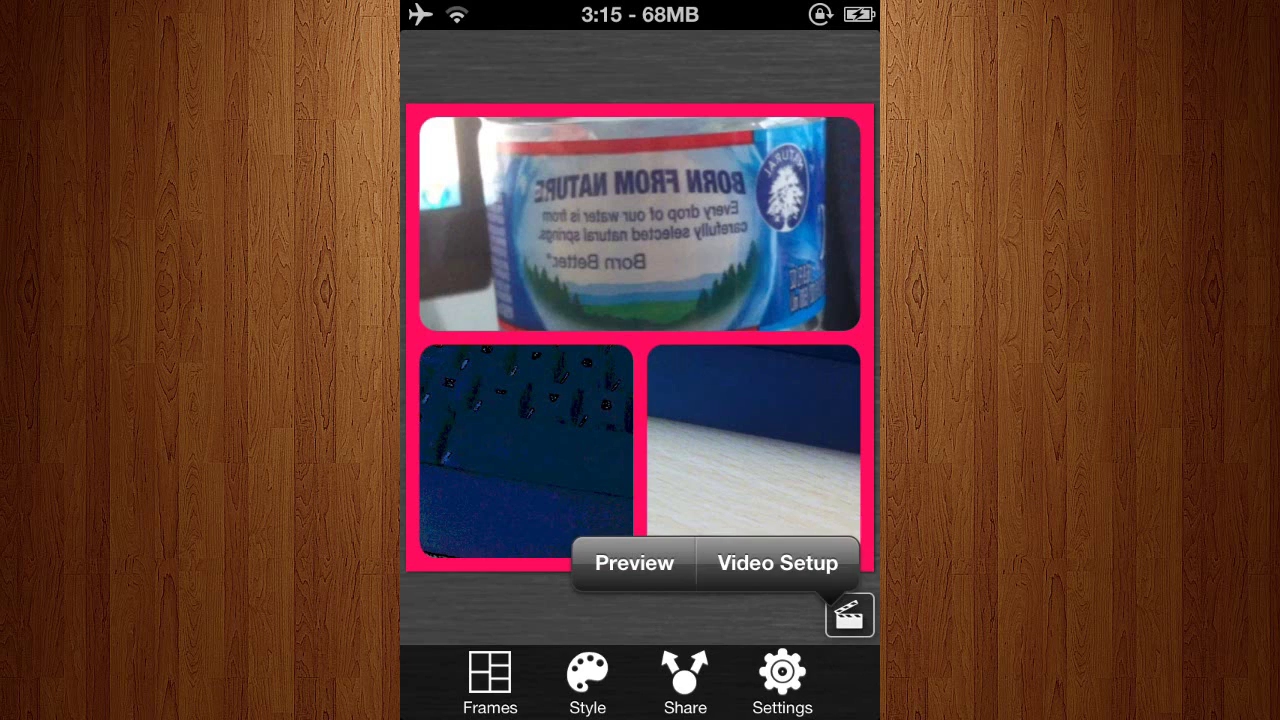
pyautogui.click(777, 563)
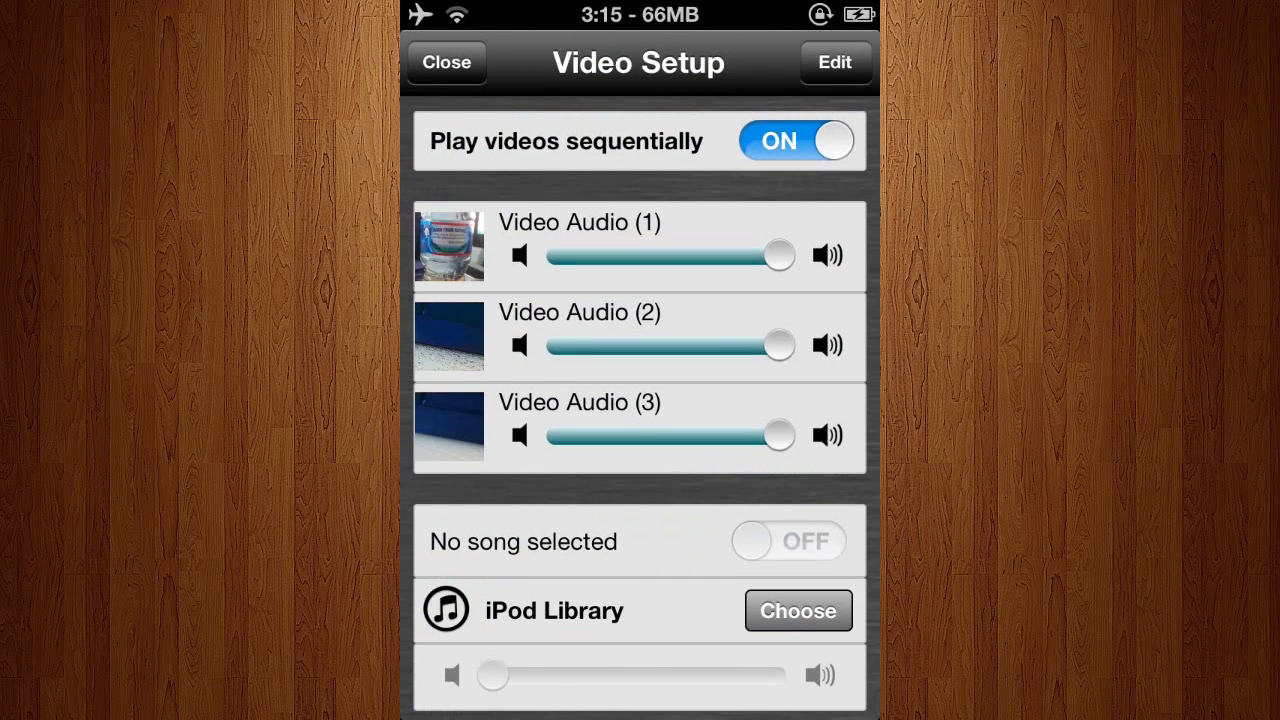
pyautogui.click(796, 141)
pyautogui.click(446, 62)
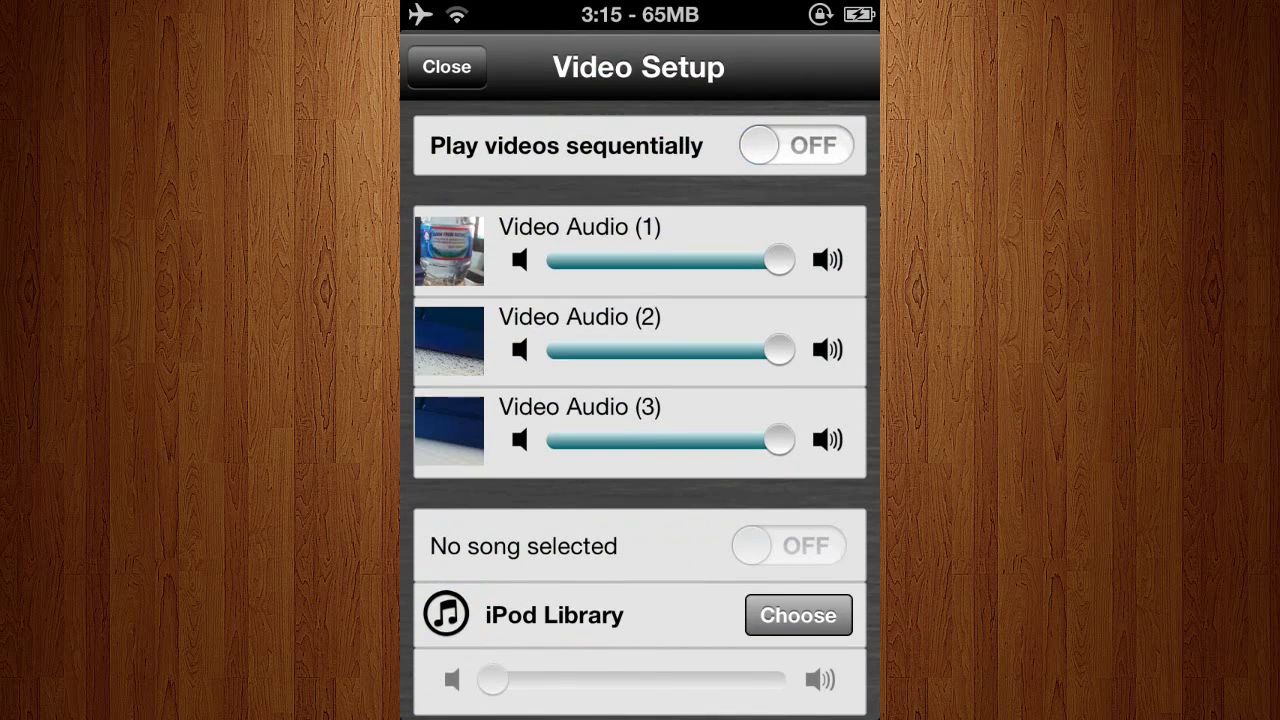
pyautogui.click(849, 615)
pyautogui.click(634, 563)
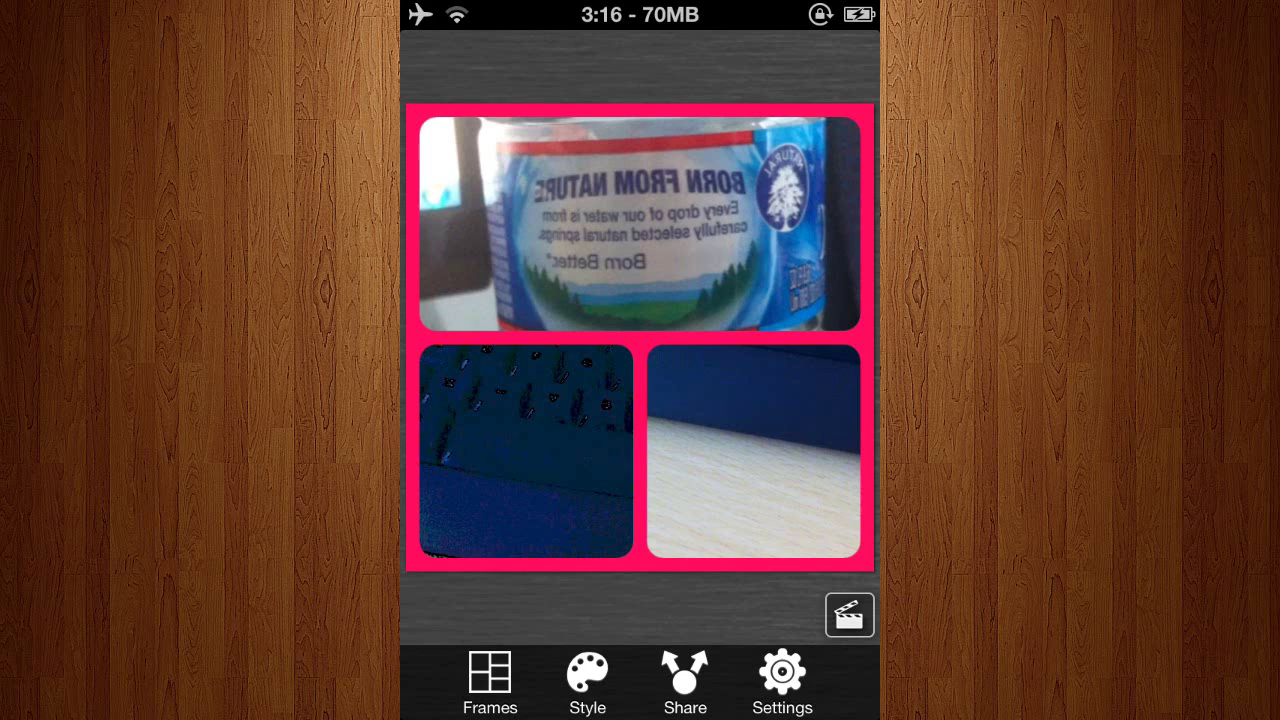
# Adjust border width and corner rounding, and darken the border colour to deep maroon
pyautogui.click(587, 678)
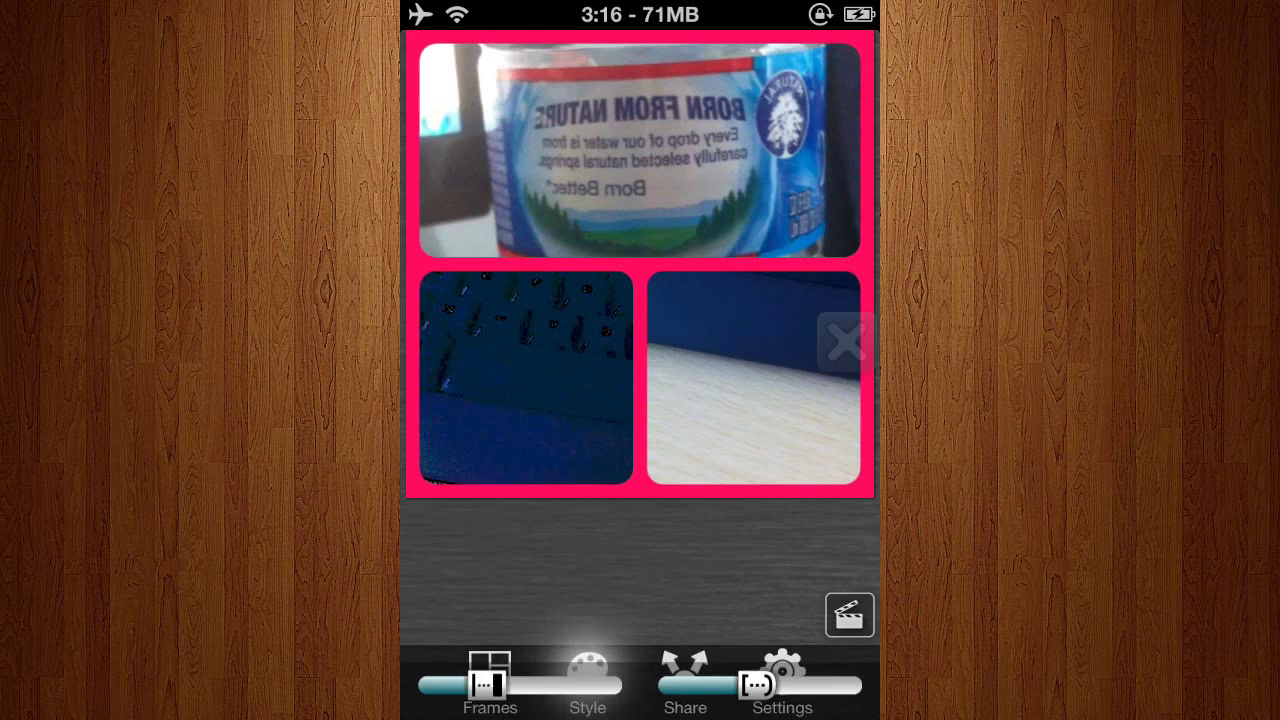
pyautogui.moveTo(484, 398)
pyautogui.mouseDown()
pyautogui.moveTo(543, 398)
pyautogui.moveTo(474, 398)
pyautogui.mouseUp()
pyautogui.moveTo(744, 398)
pyautogui.mouseDown()
pyautogui.moveTo(706, 398)
pyautogui.moveTo(789, 398)
pyautogui.mouseUp()
pyautogui.moveTo(745, 450); pyautogui.dragTo(745, 635)
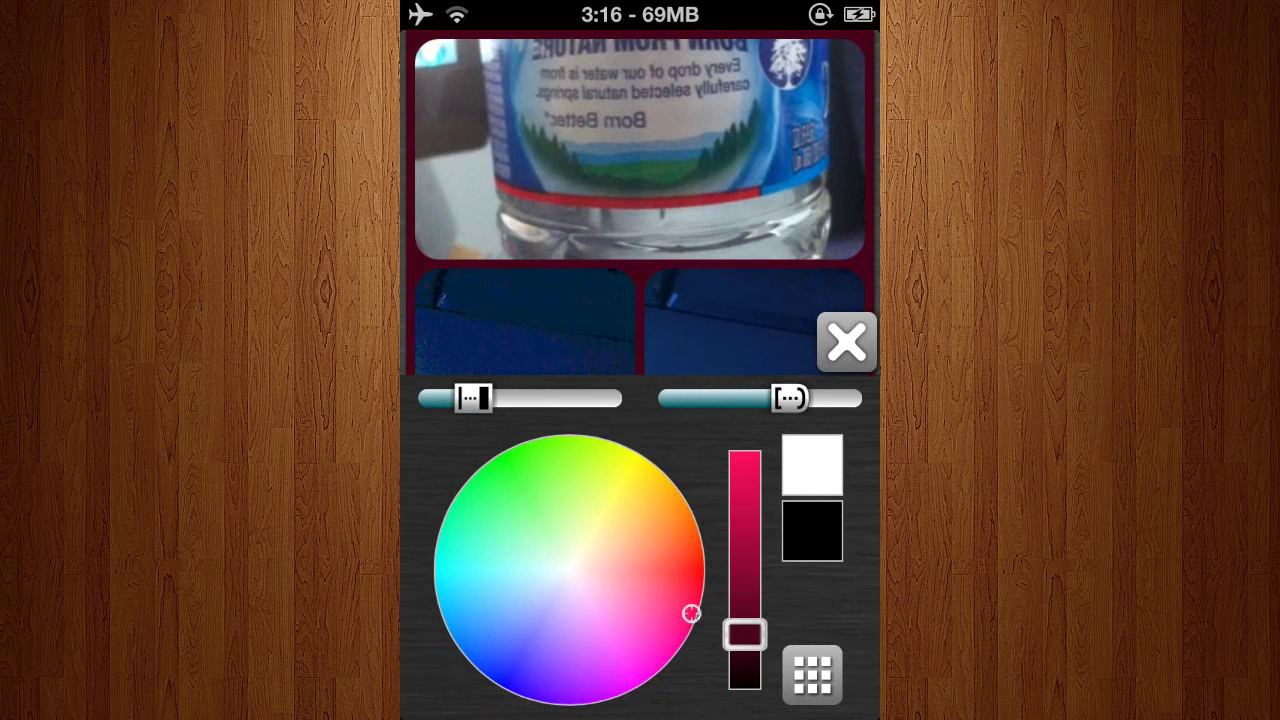
pyautogui.click(846, 341)
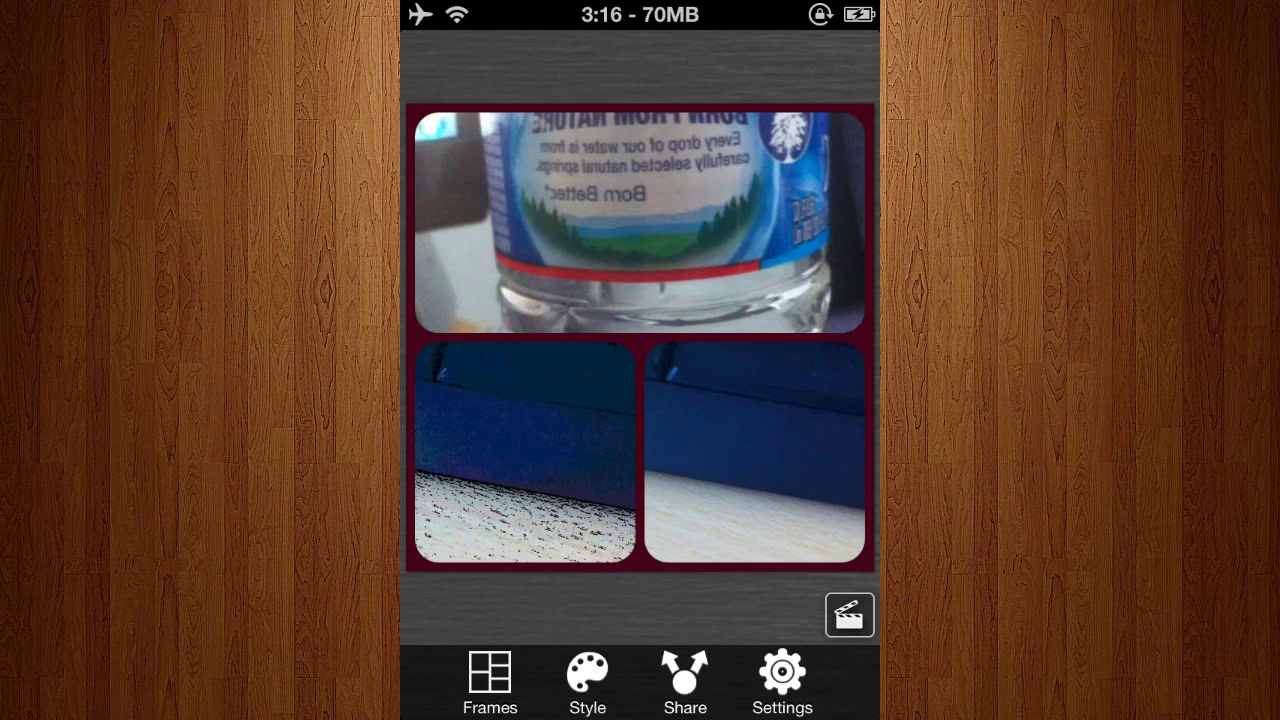
pyautogui.click(685, 680)
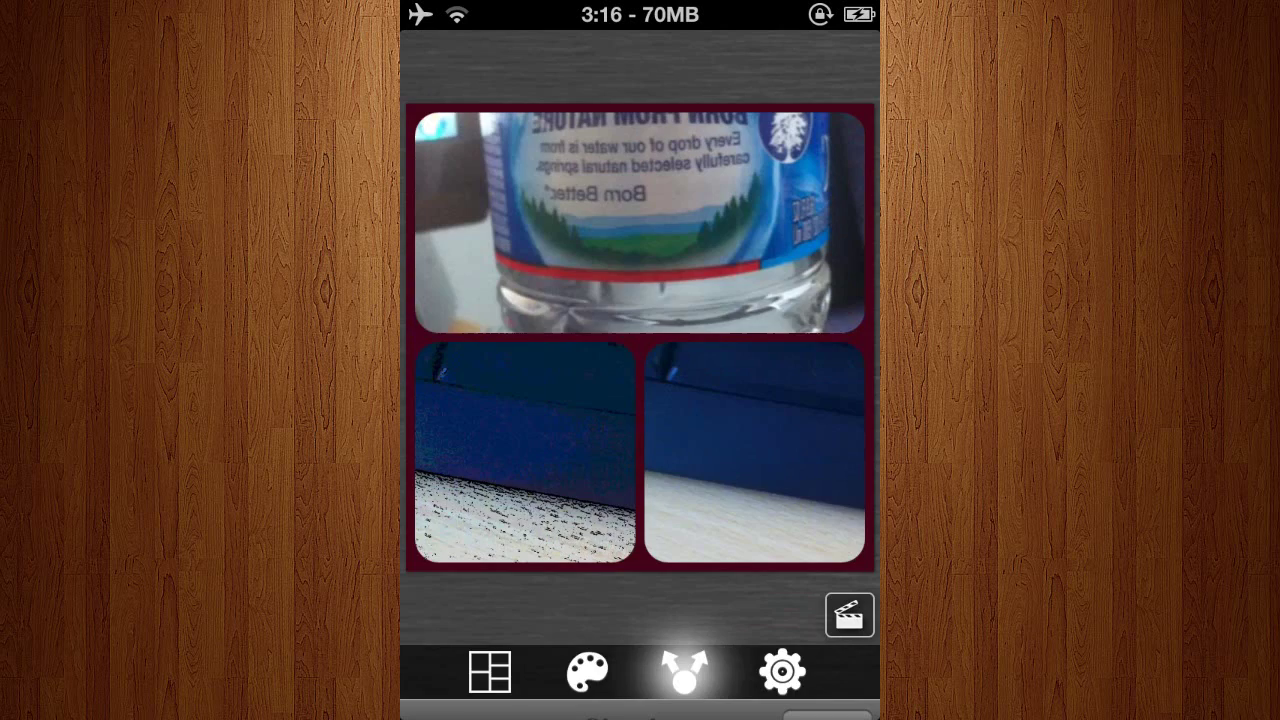
pyautogui.scroll(-2, 640, 350)
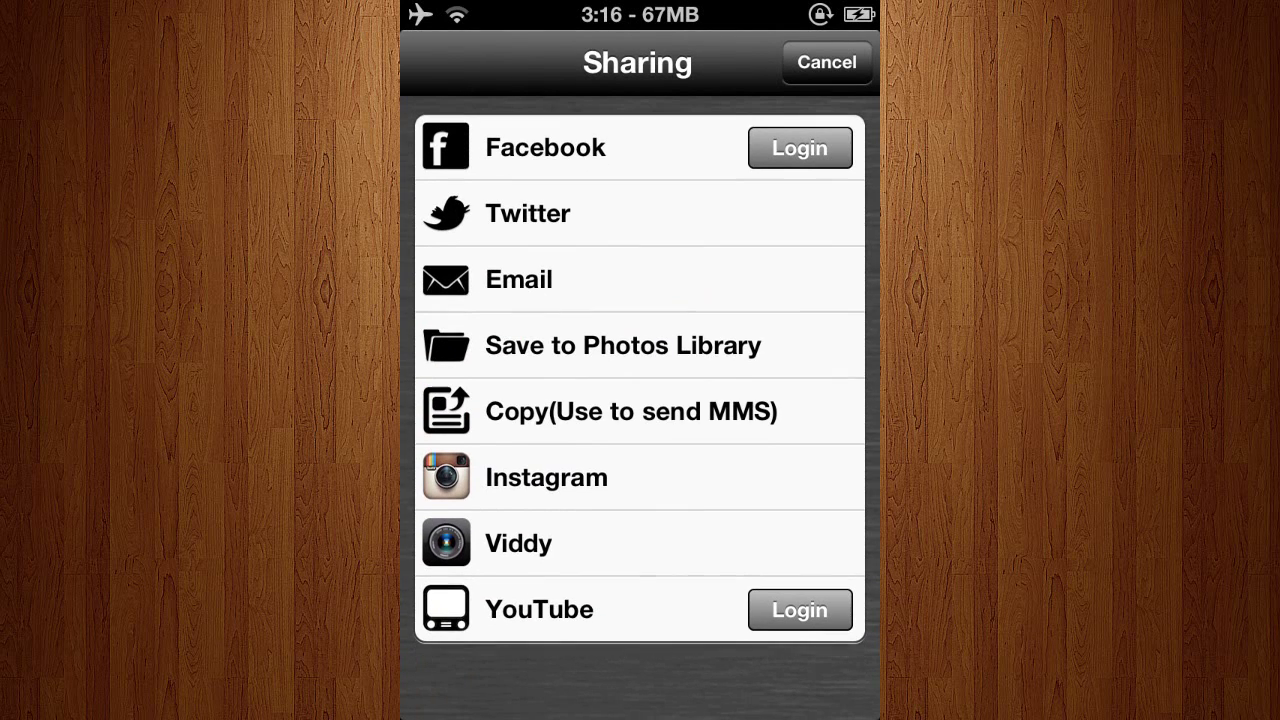
pyautogui.click(826, 62)
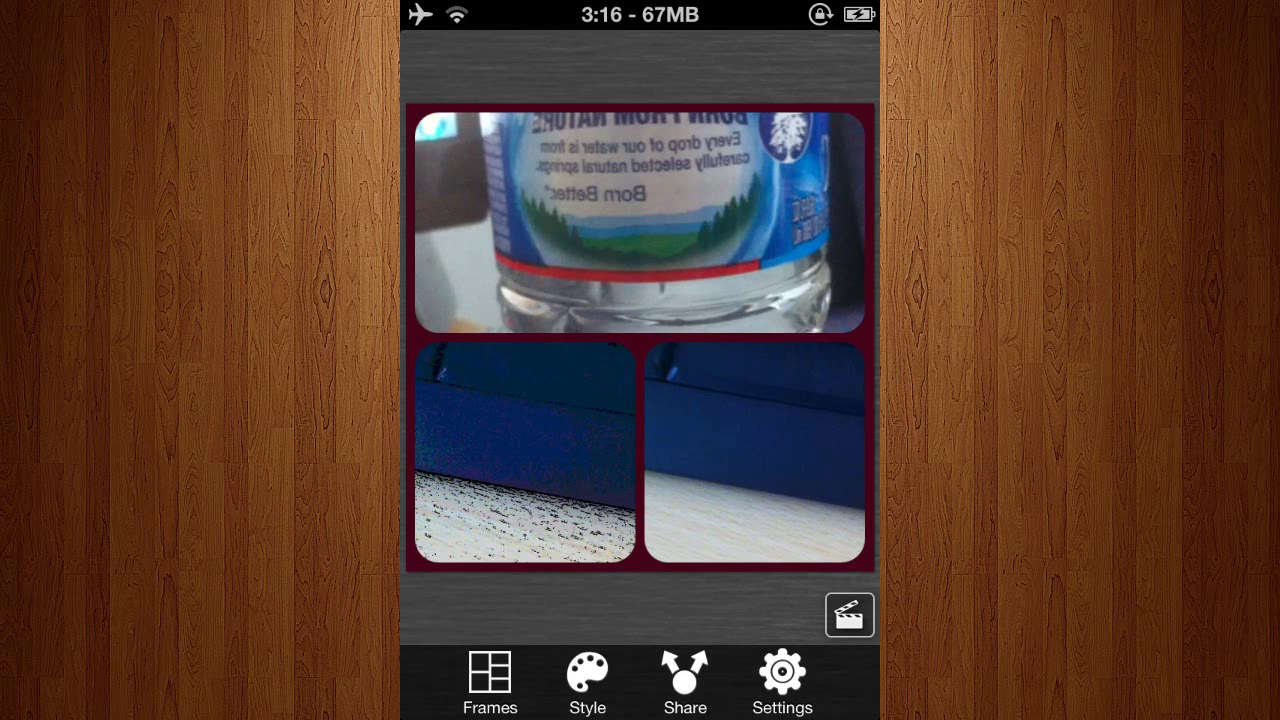
pyautogui.click(755, 452)
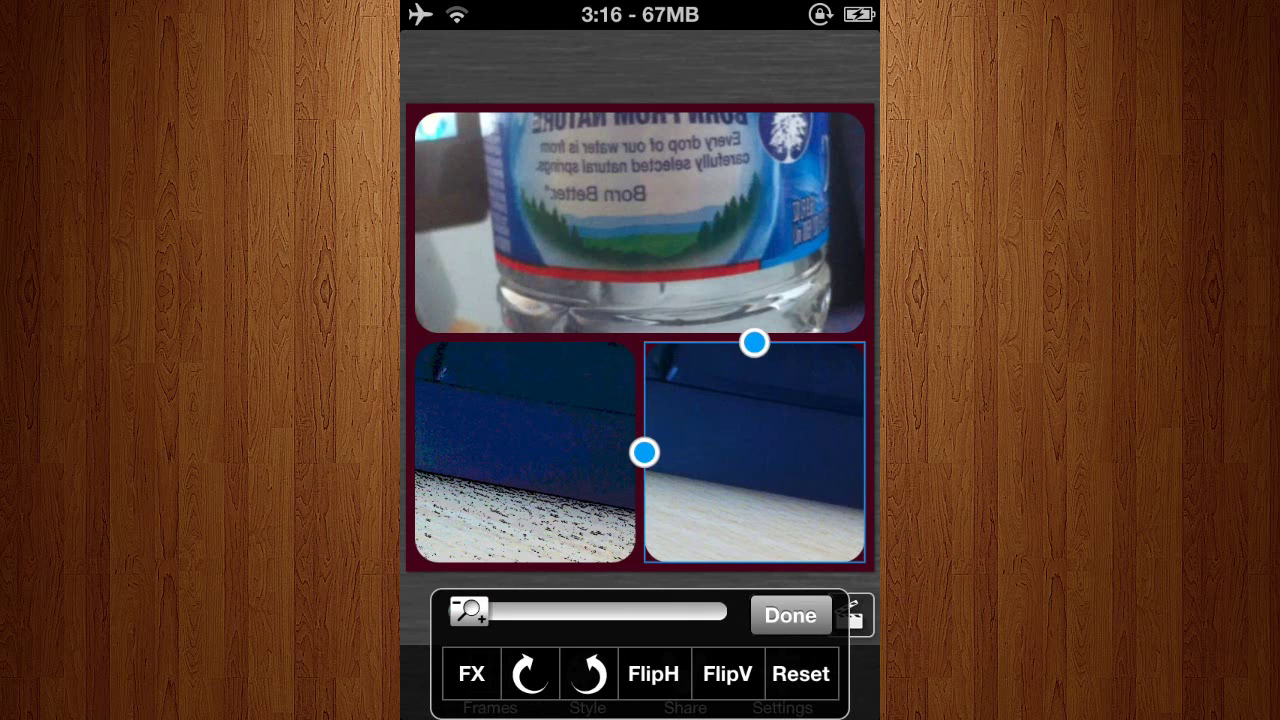
pyautogui.click(755, 452)
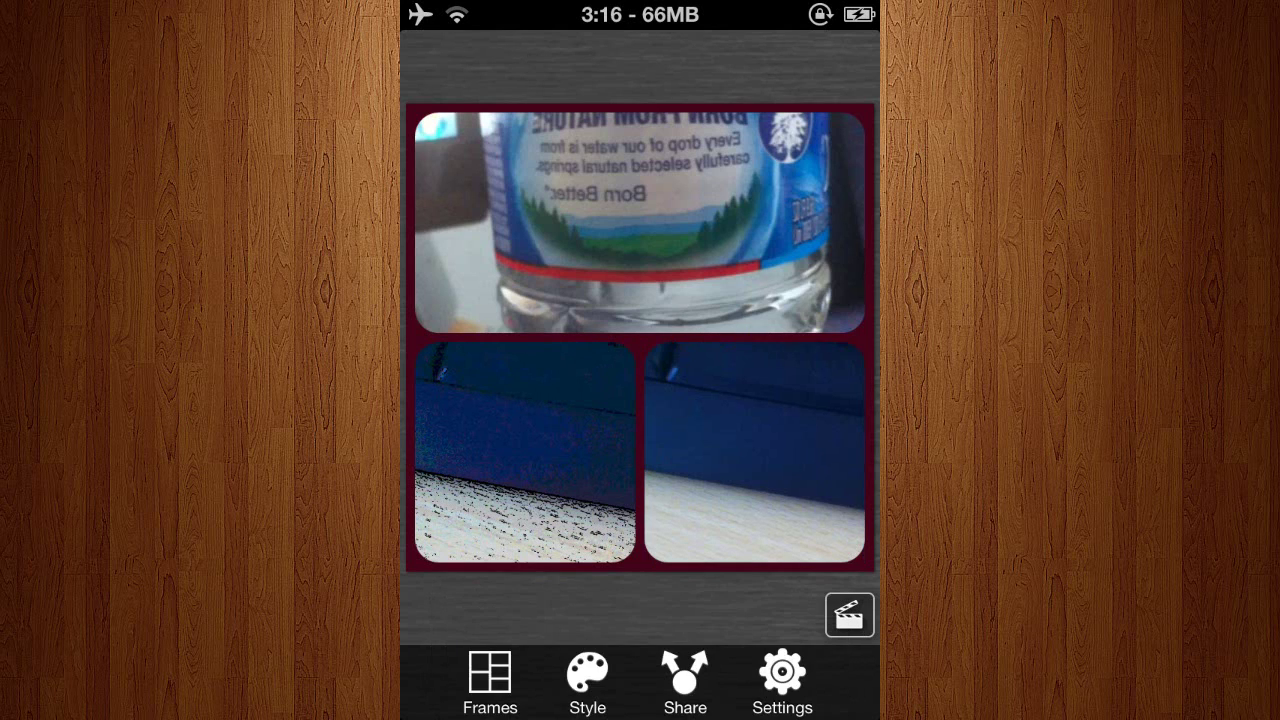
pyautogui.click(755, 452)
# Switch to the four-column layout and fill the empty fourth column from the Camera Roll
pyautogui.click(490, 680)
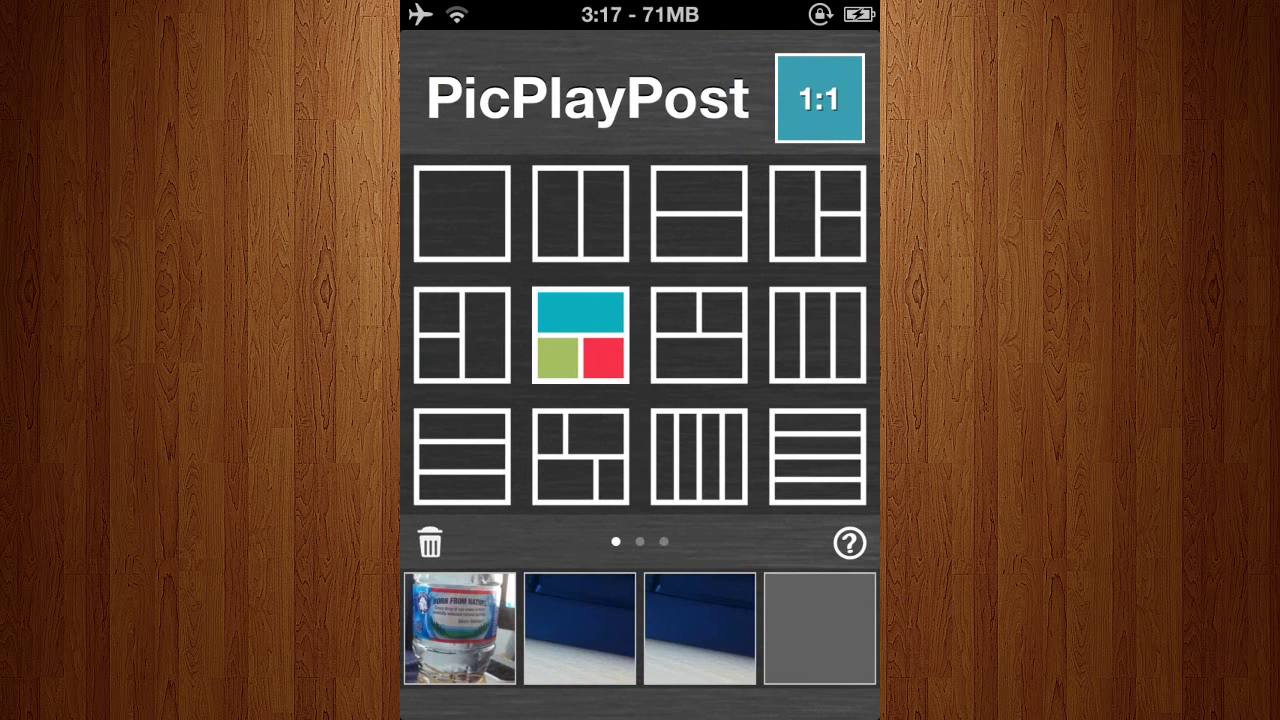
pyautogui.click(699, 456)
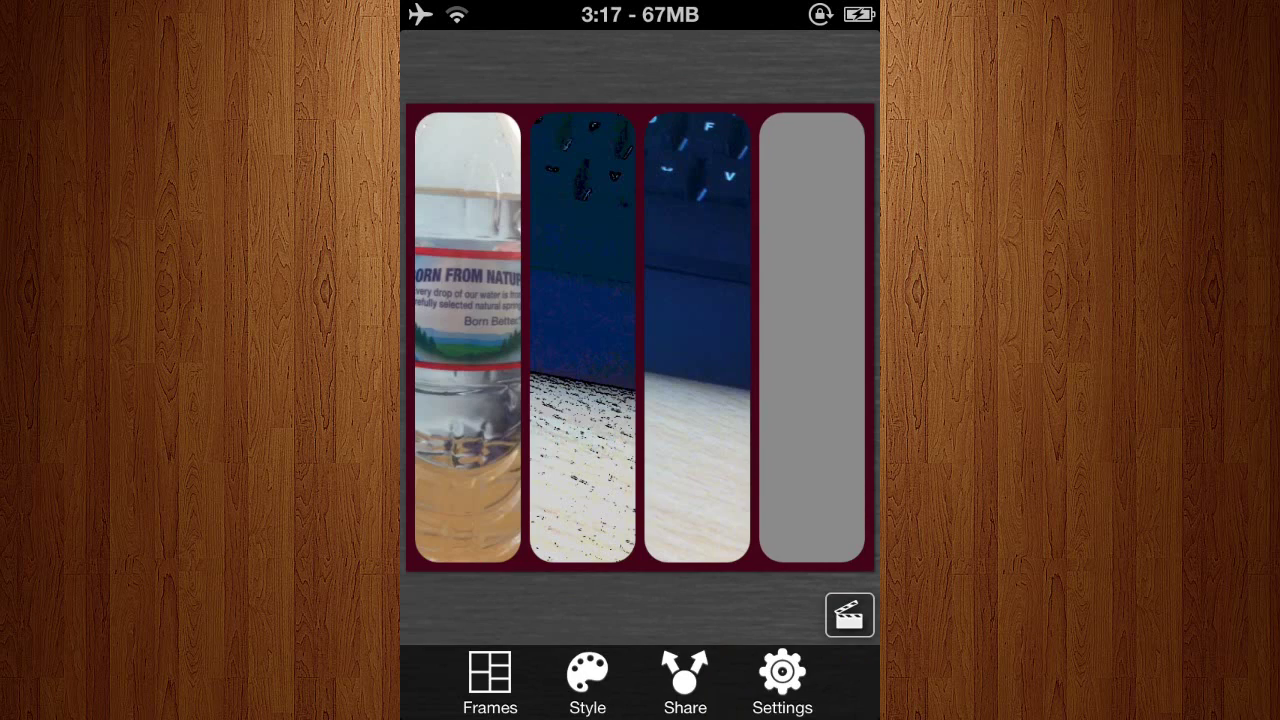
pyautogui.click(811, 337)
pyautogui.click(570, 134)
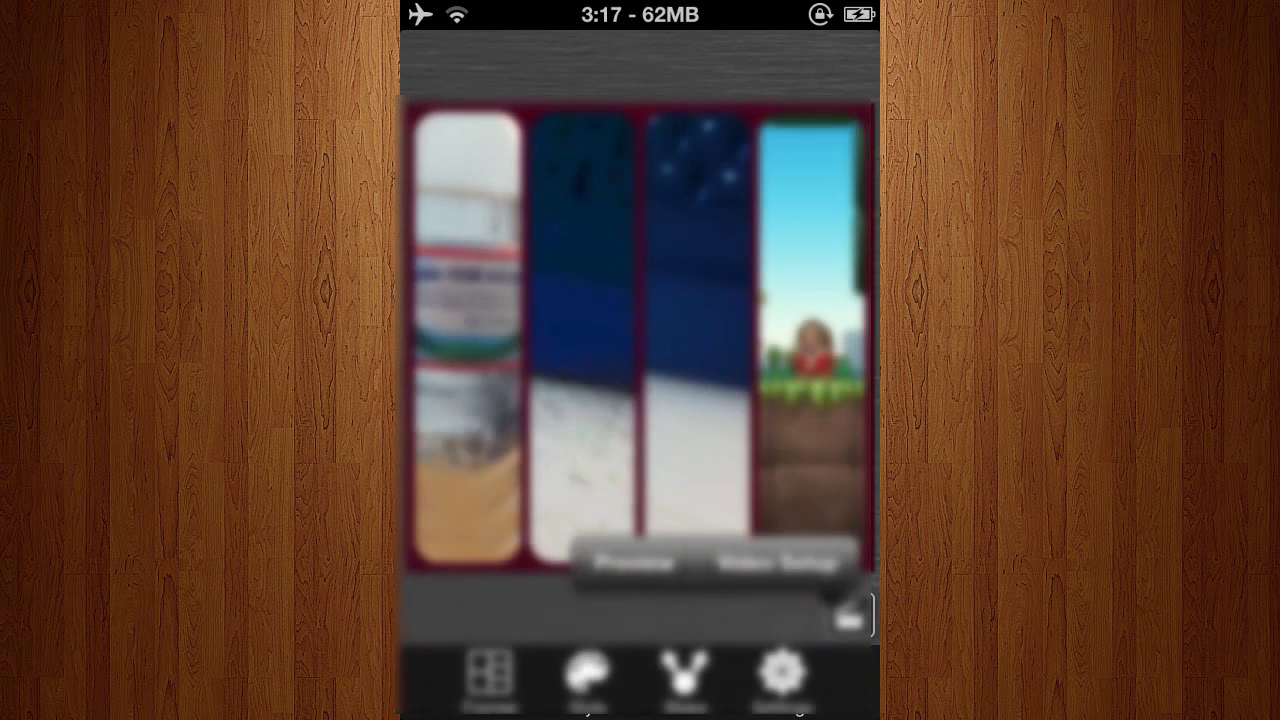
pyautogui.click(634, 563)
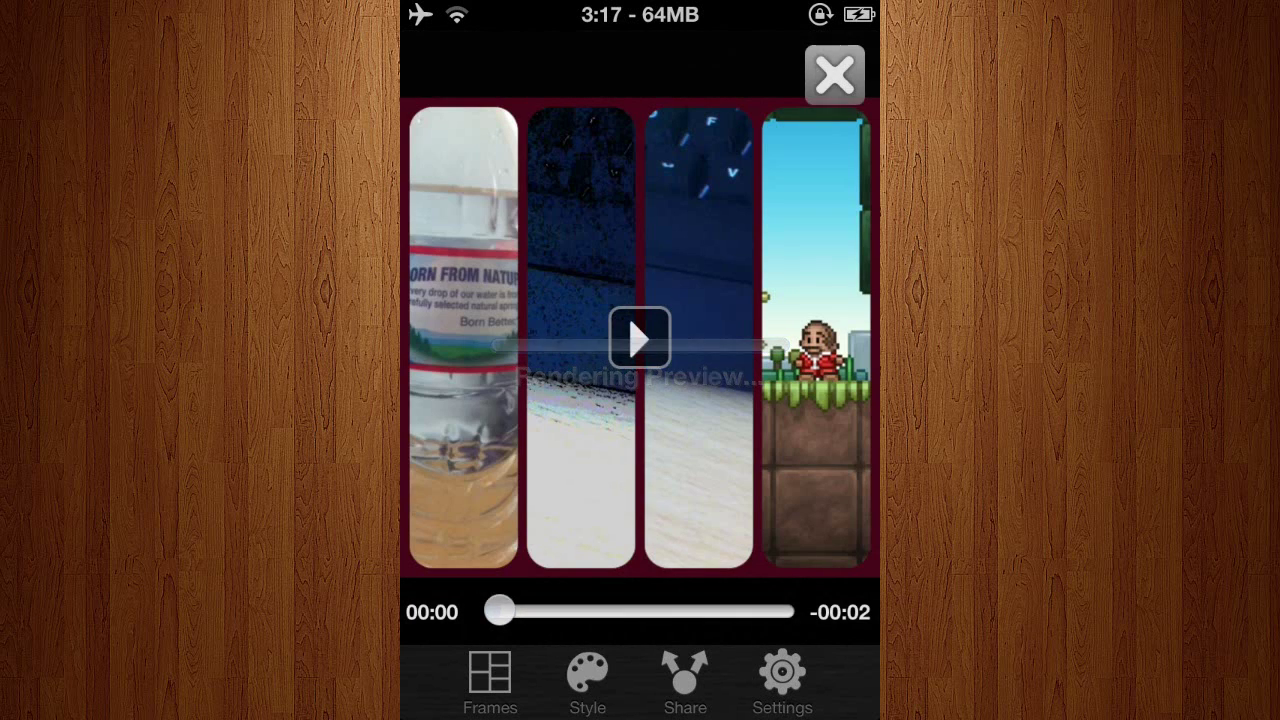
pyautogui.click(639, 337)
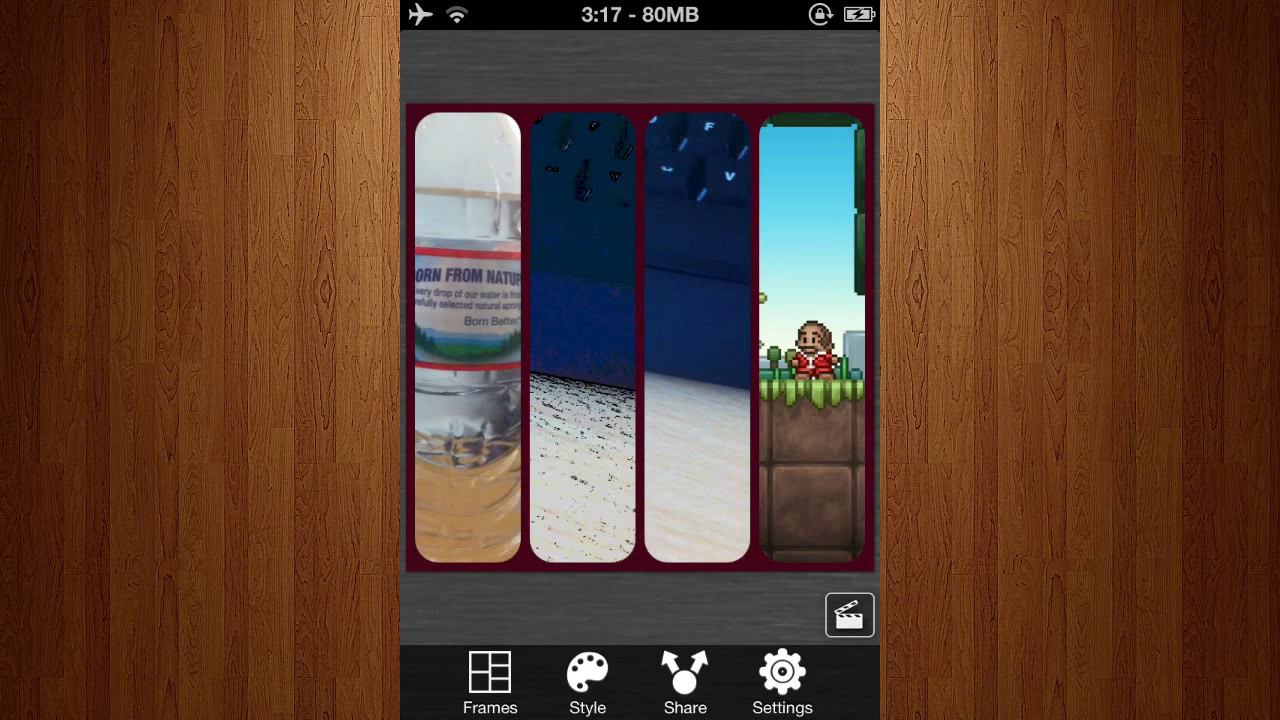
pyautogui.click(848, 615)
pyautogui.click(777, 563)
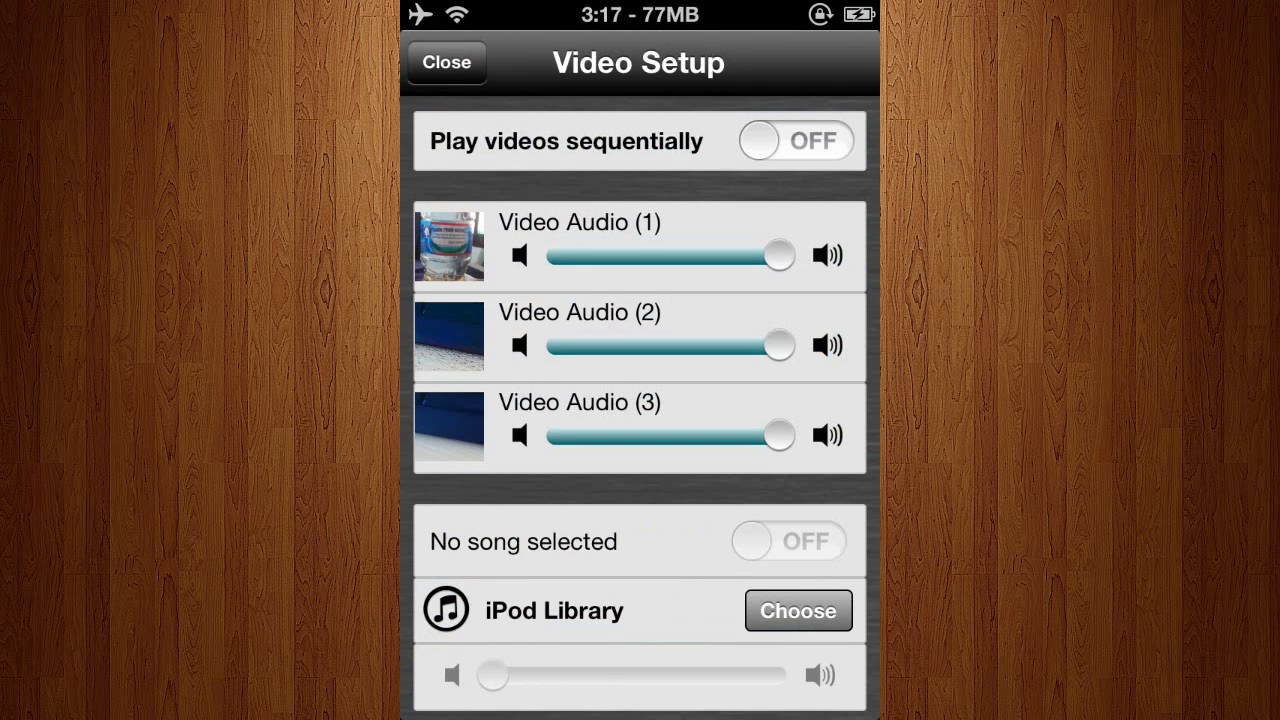
pyautogui.moveTo(779, 345)
pyautogui.mouseDown()
pyautogui.moveTo(623, 345)
pyautogui.moveTo(779, 345)
pyautogui.mouseUp()
pyautogui.moveTo(779, 255)
pyautogui.mouseDown()
pyautogui.moveTo(560, 255)
pyautogui.moveTo(777, 255)
pyautogui.moveTo(560, 255)
pyautogui.moveTo(612, 255)
pyautogui.mouseUp()
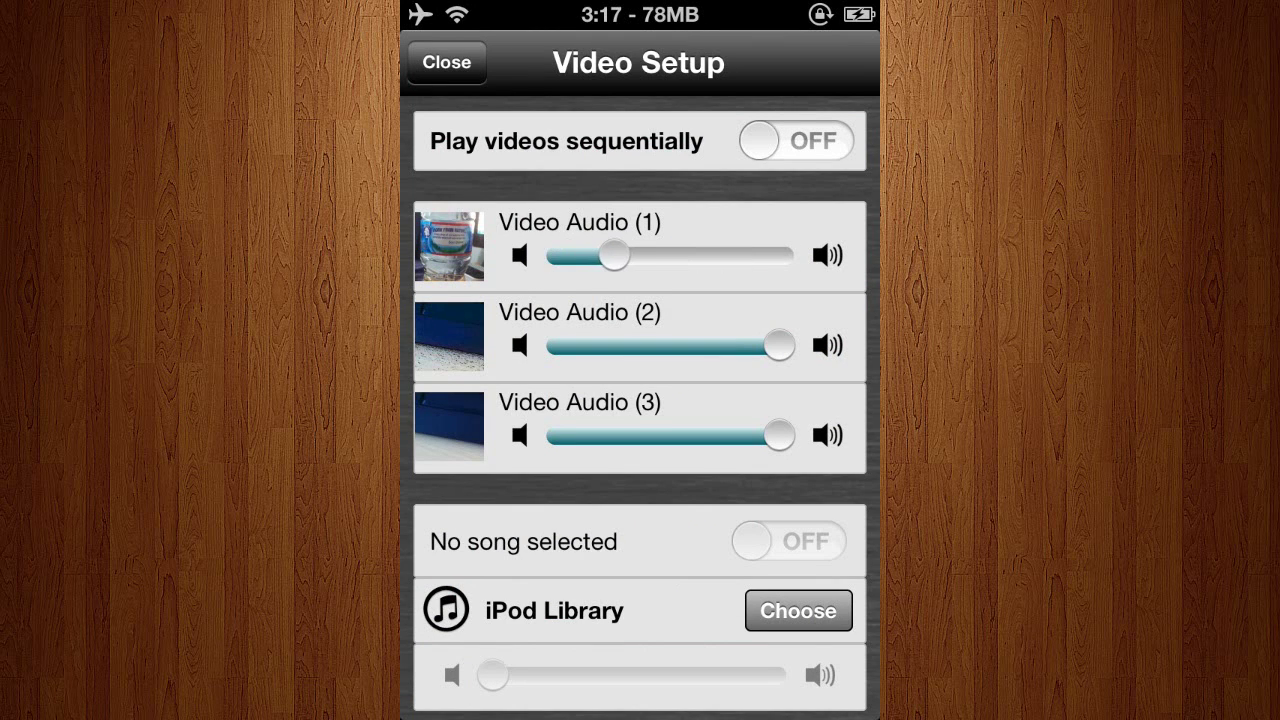
pyautogui.scroll(-1, 640, 400)
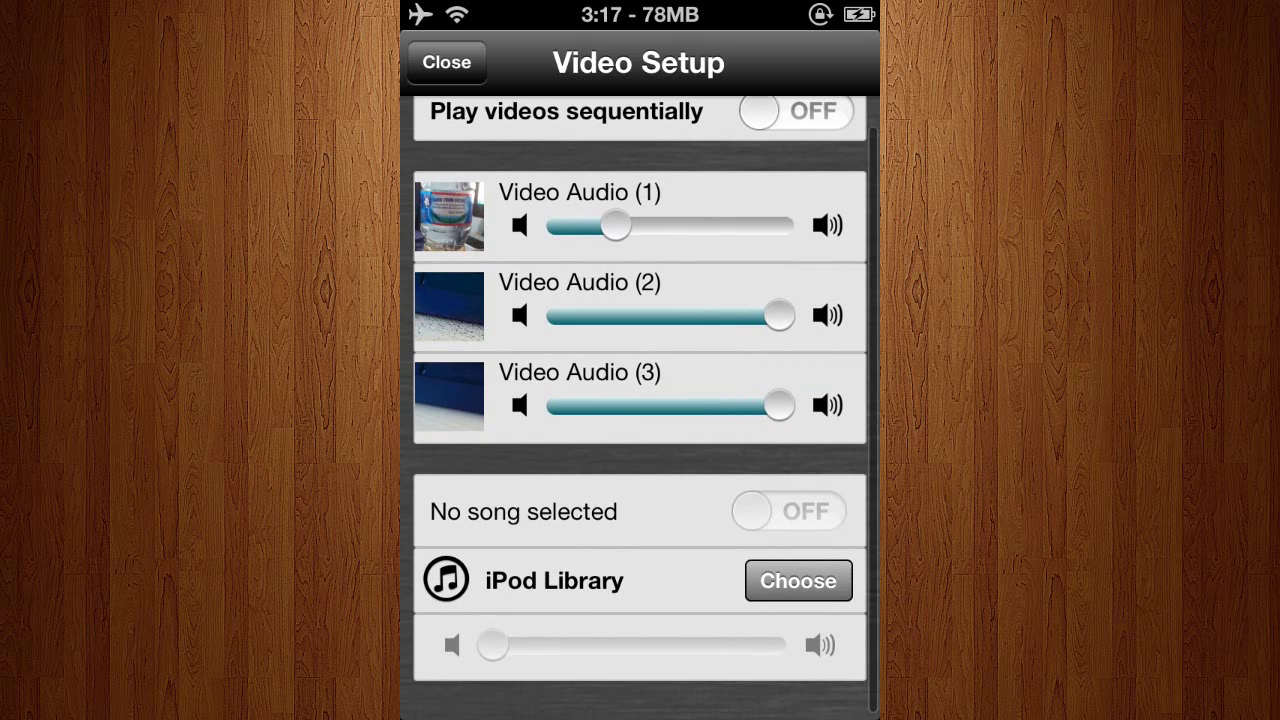
pyautogui.moveTo(615, 233); pyautogui.dragTo(779, 233)
pyautogui.scroll(-3, 640, 400)
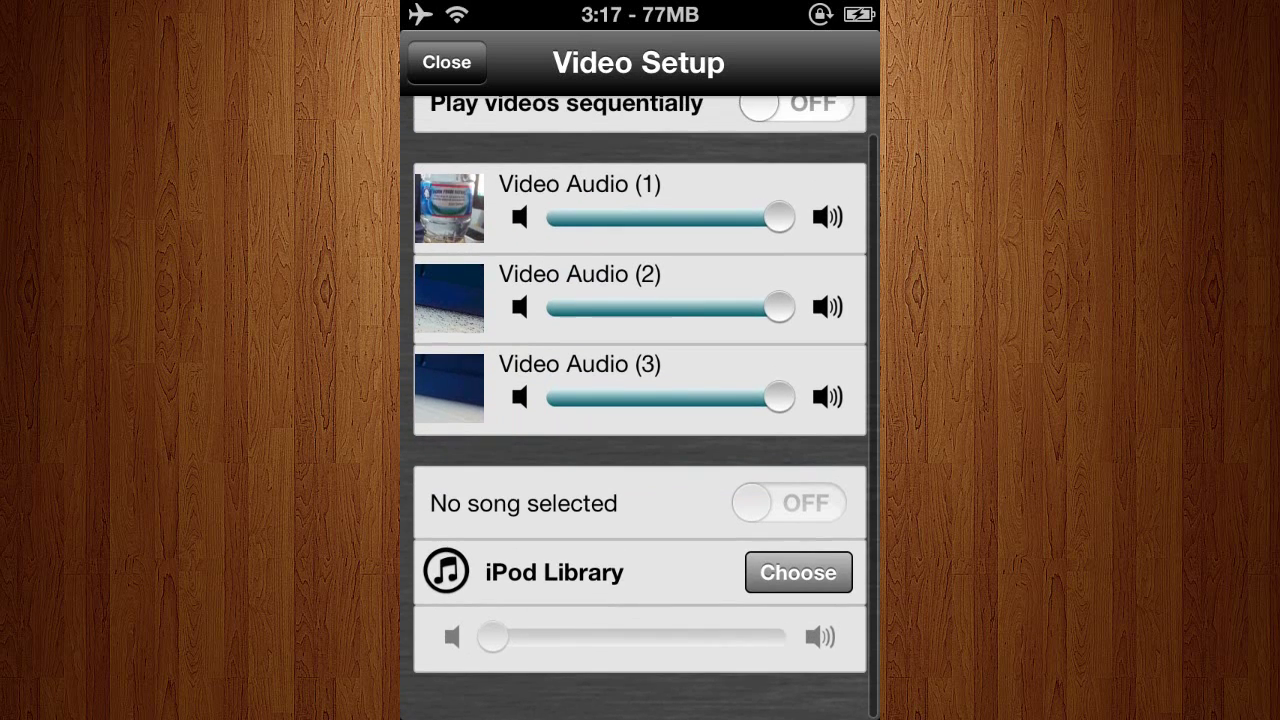
pyautogui.scroll(-1, 640, 400)
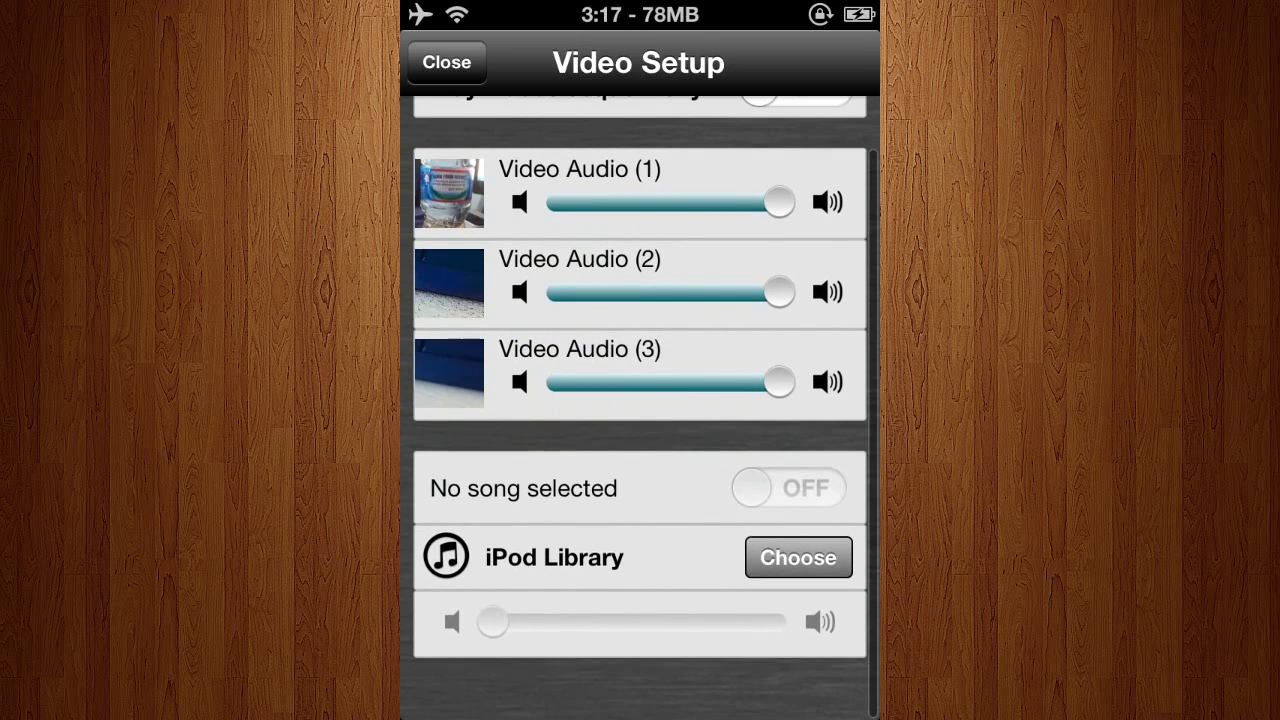
pyautogui.click(446, 62)
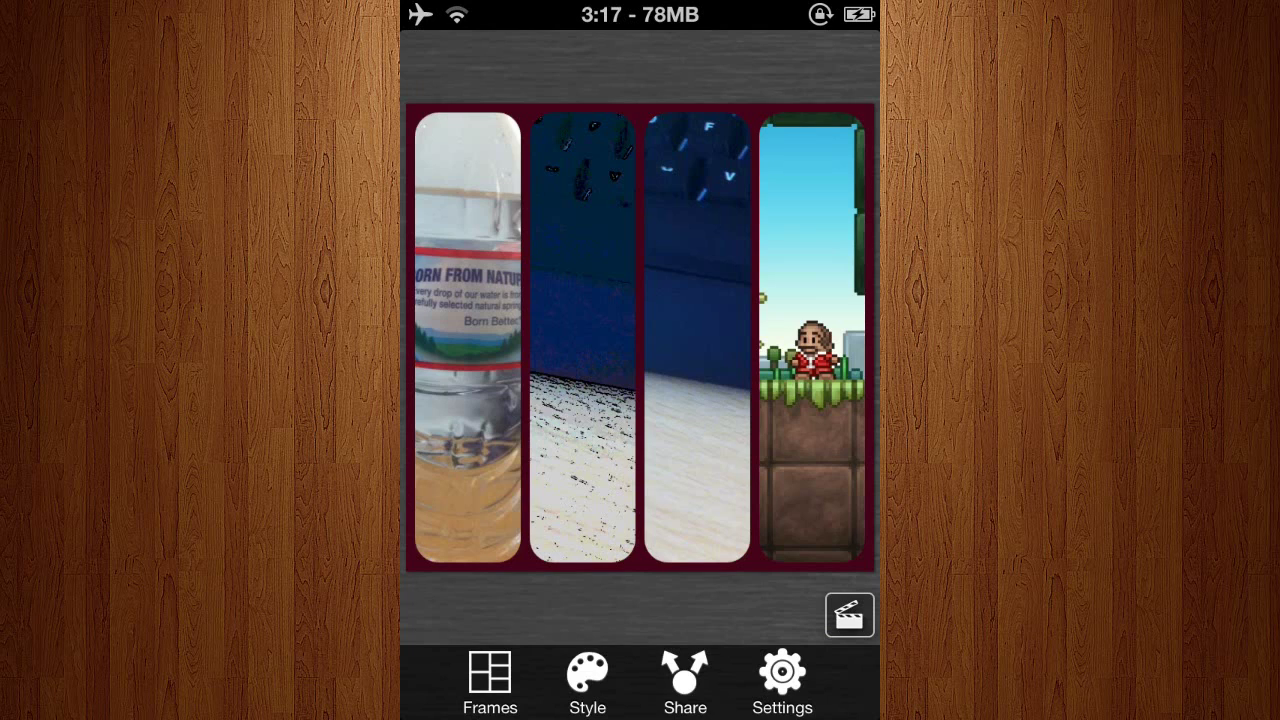